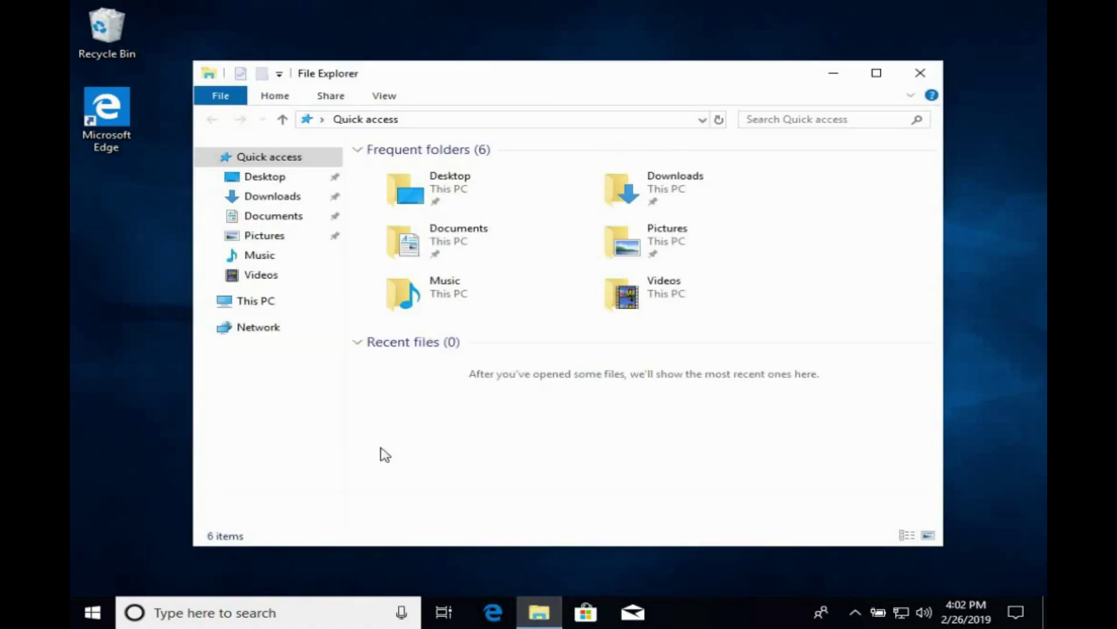
Step: Examine the contents of USB Drive (F:) and its efi folder, and return to This PC
click(261, 307)
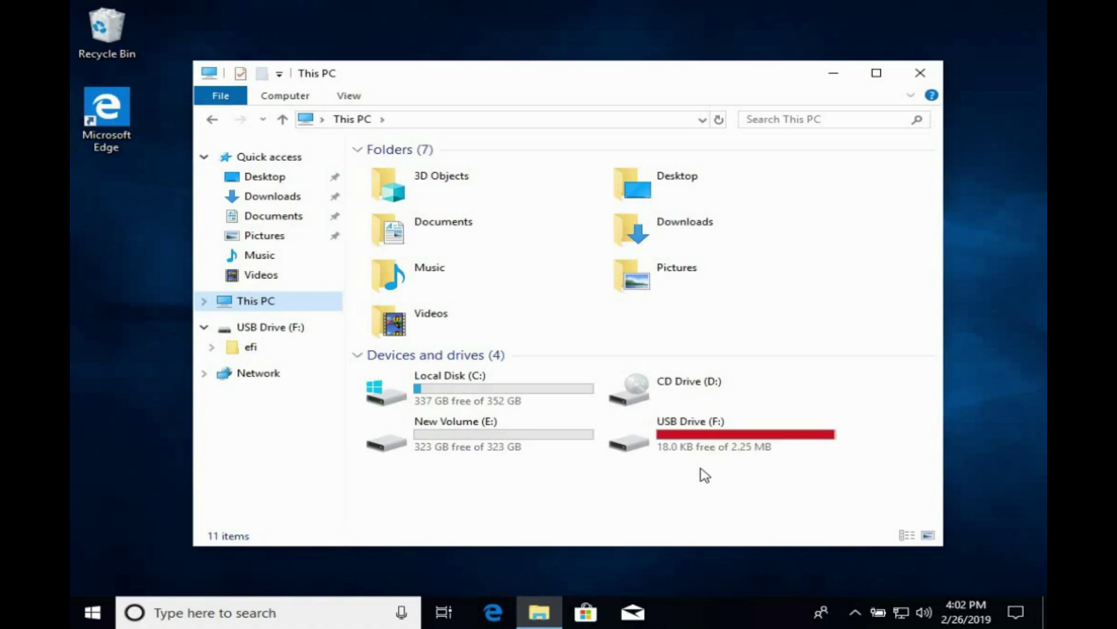
click(704, 476)
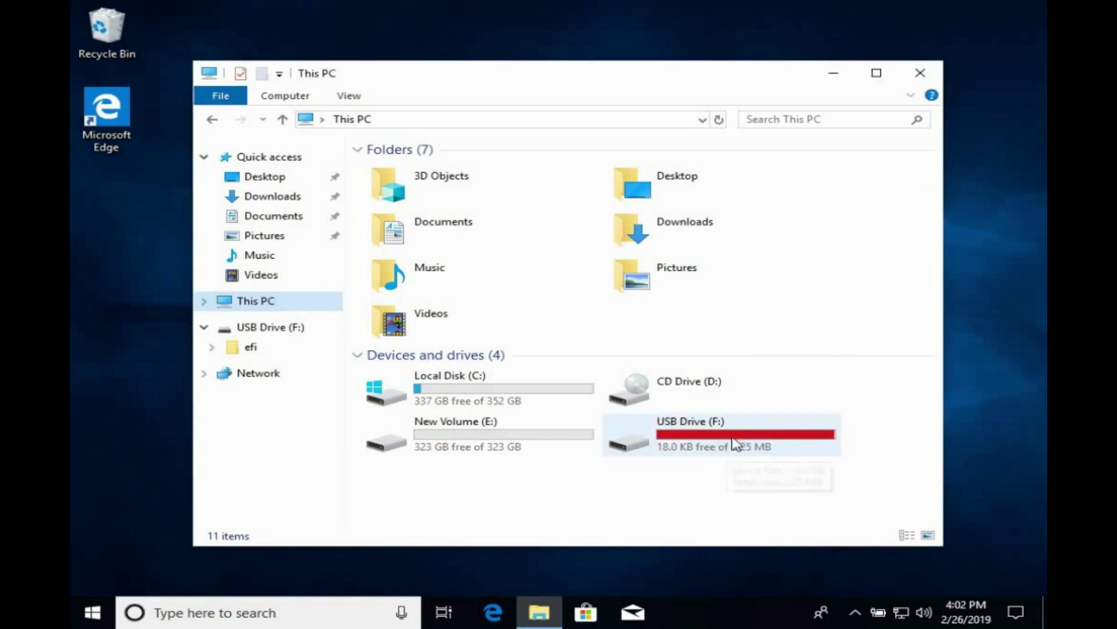
click(686, 445)
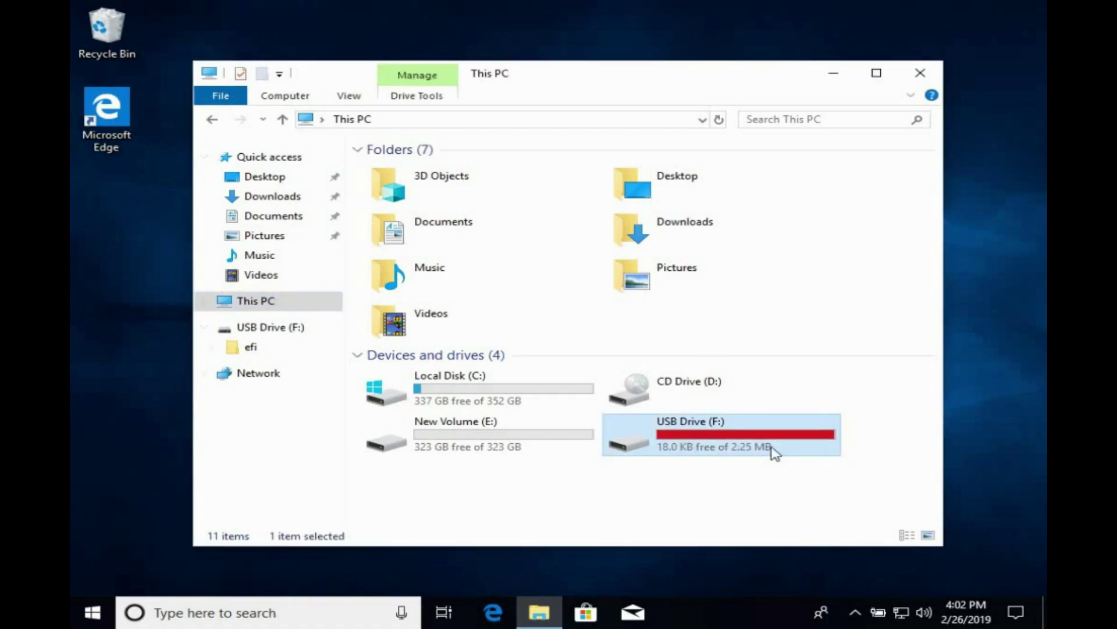
double_click(773, 452)
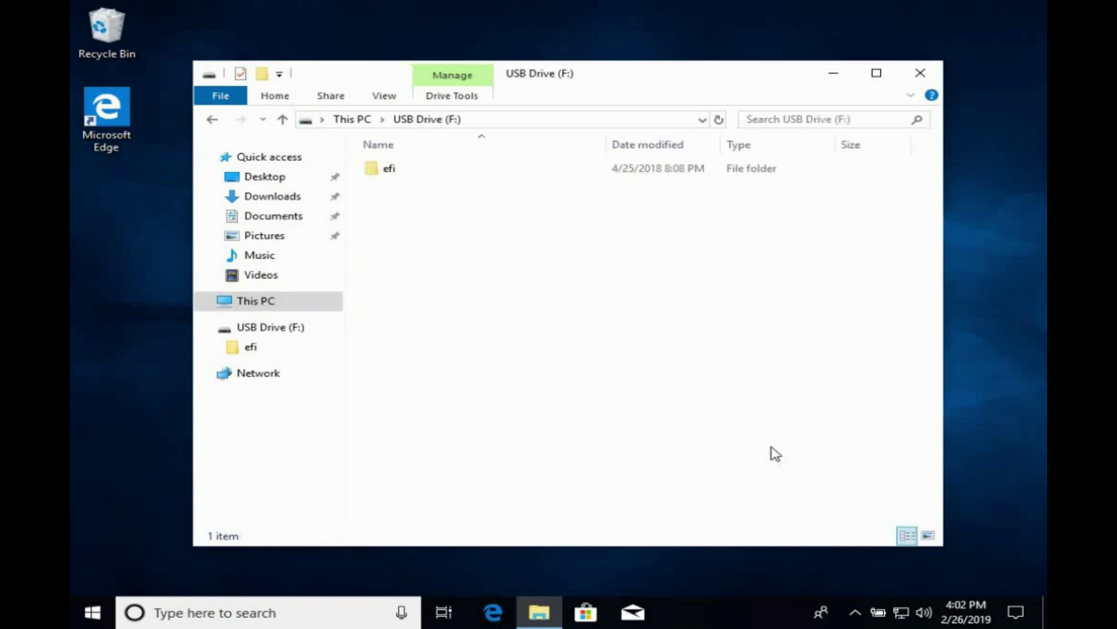
double_click(399, 174)
double_click(414, 175)
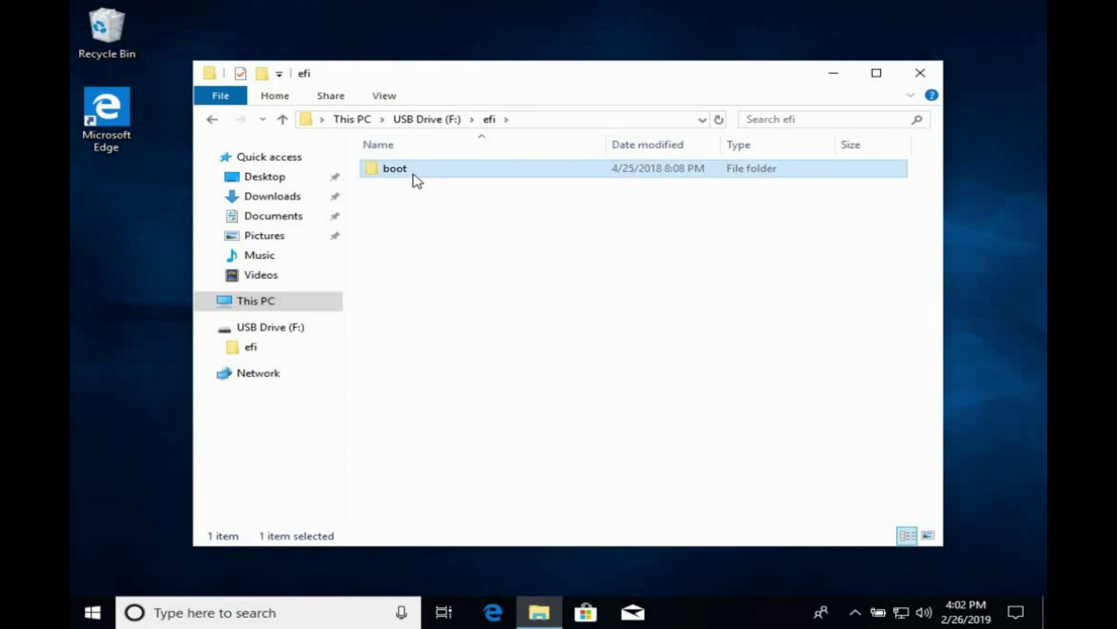
click(427, 120)
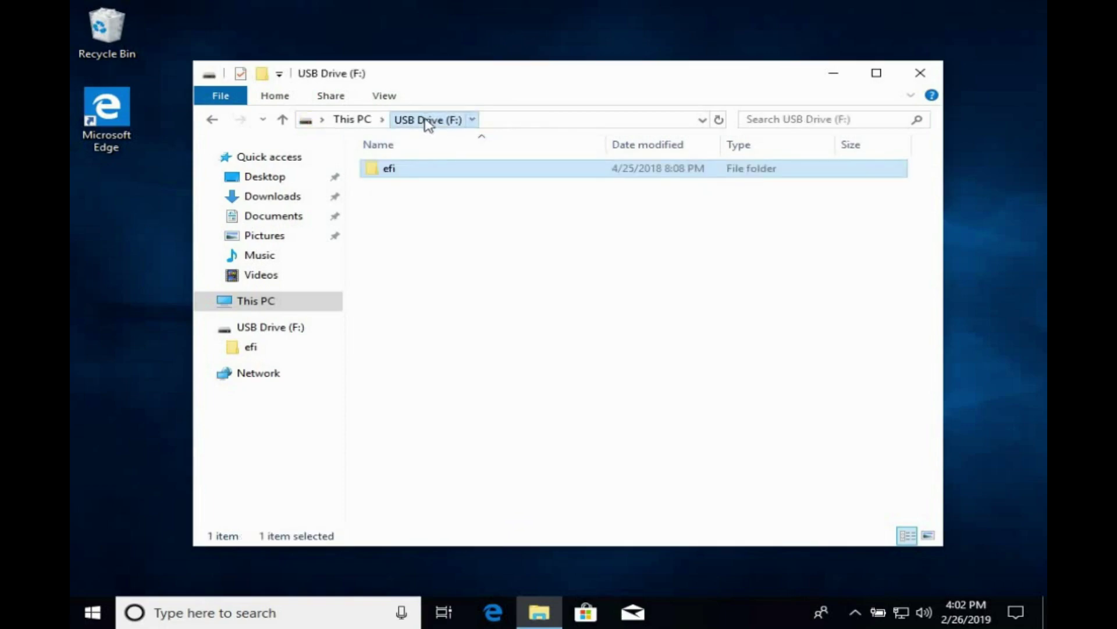
click(356, 121)
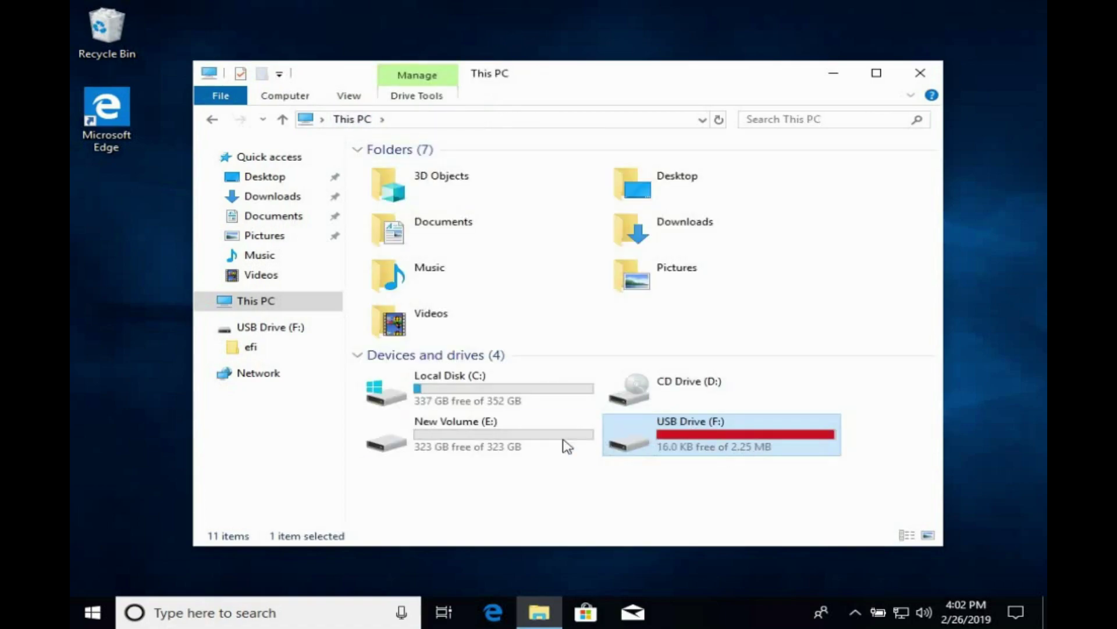
Step: Open Computer Management for this PC and show Disk Management
click(275, 302)
right_click(275, 301)
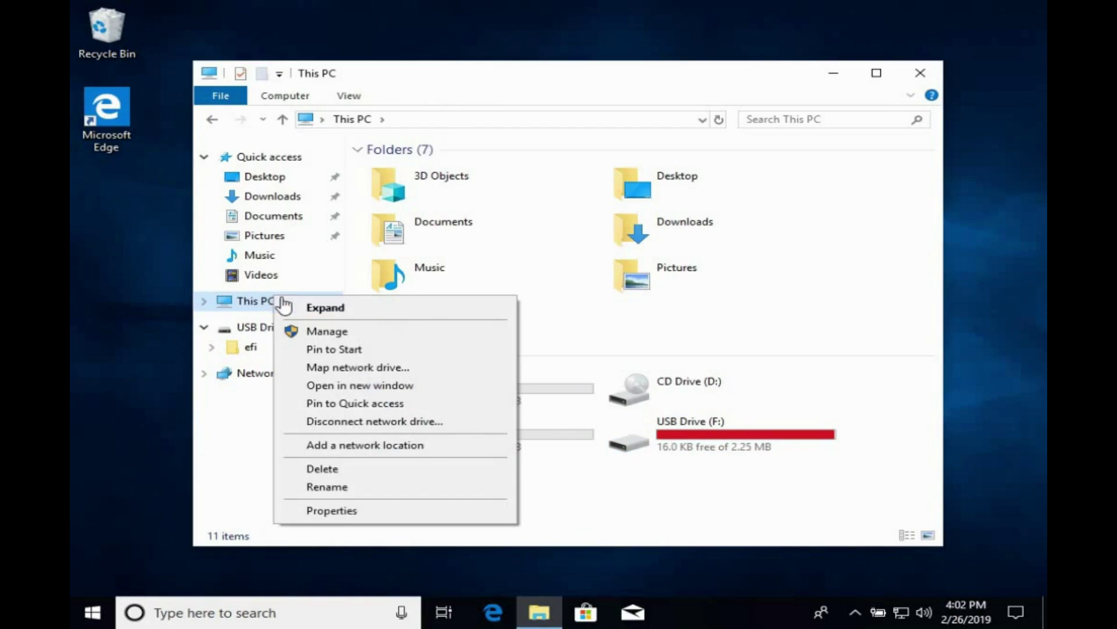
click(346, 331)
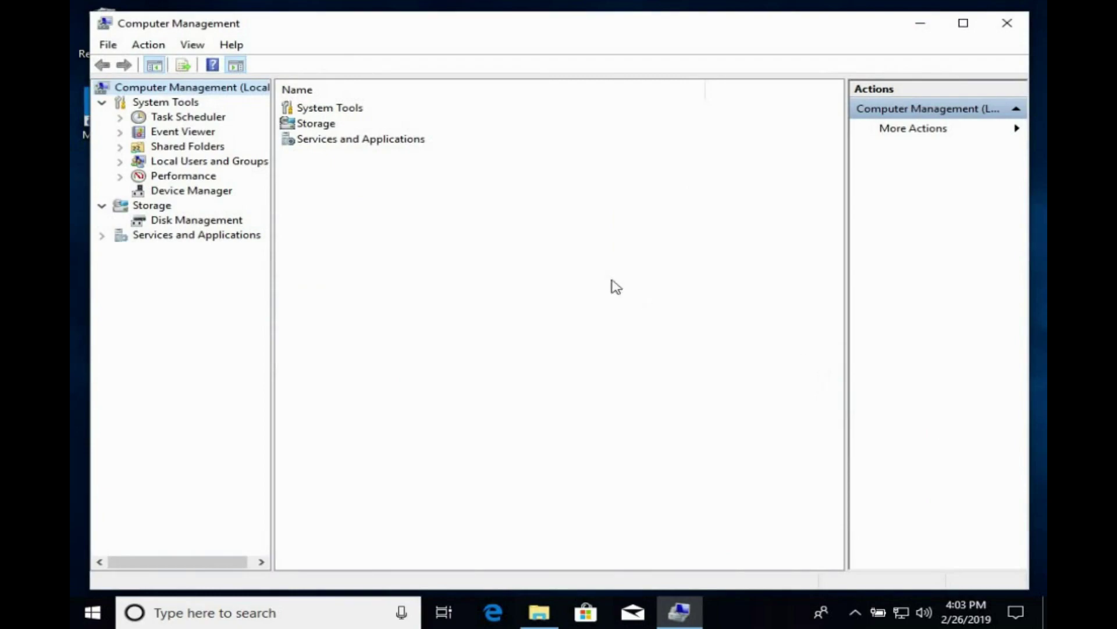
click(204, 224)
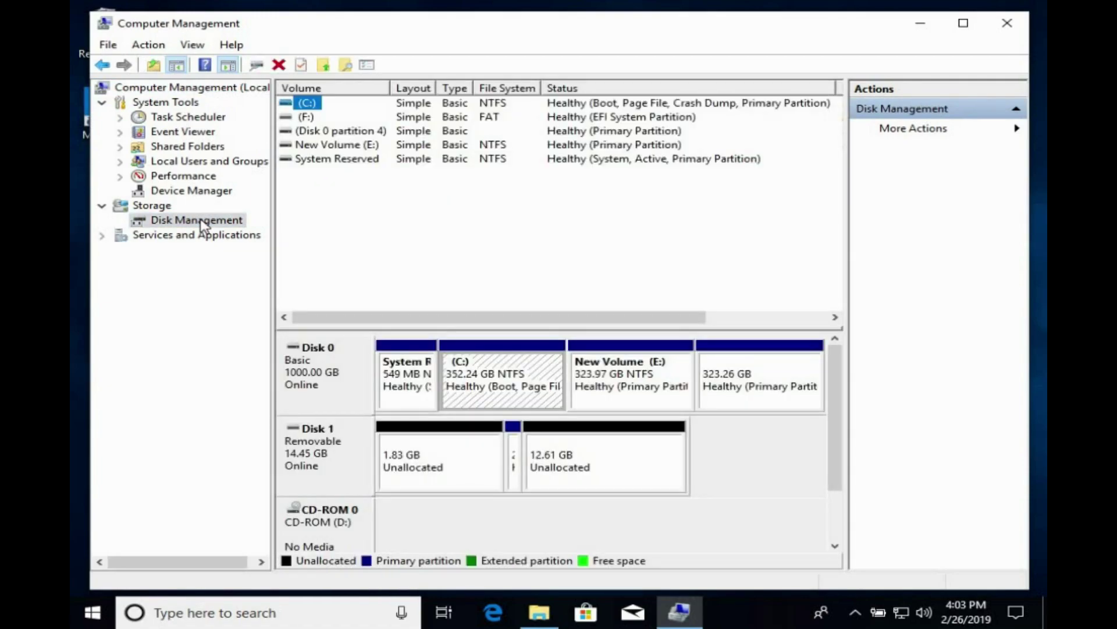
Step: Examine the partition layout of removable Disk 1 and the actions available for its unallocated areas and small EFI partition
click(304, 461)
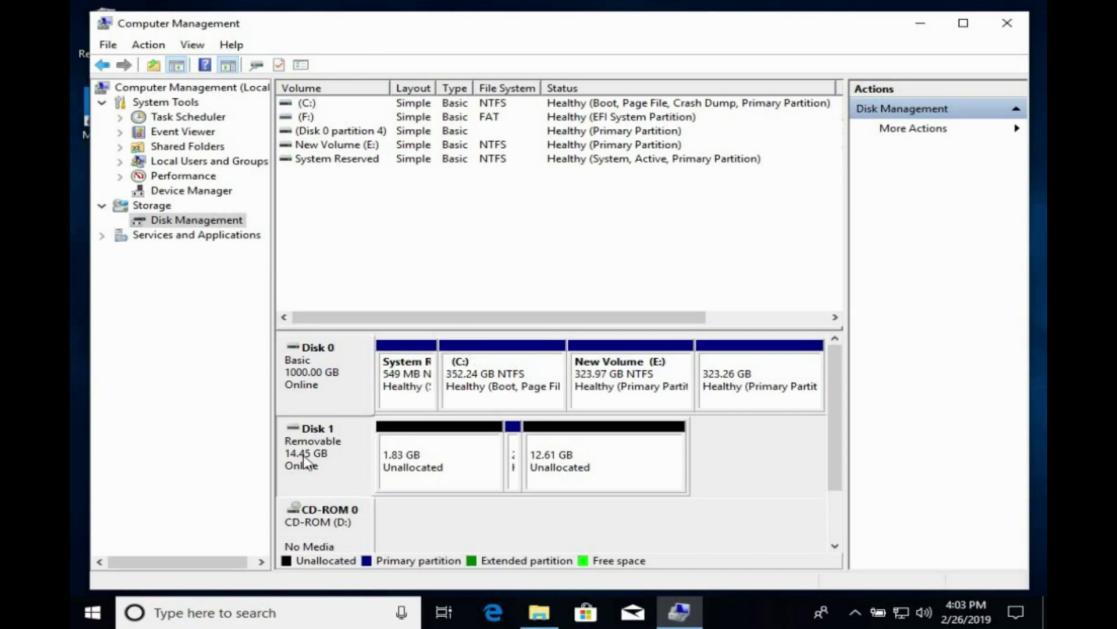
click(582, 481)
right_click(552, 472)
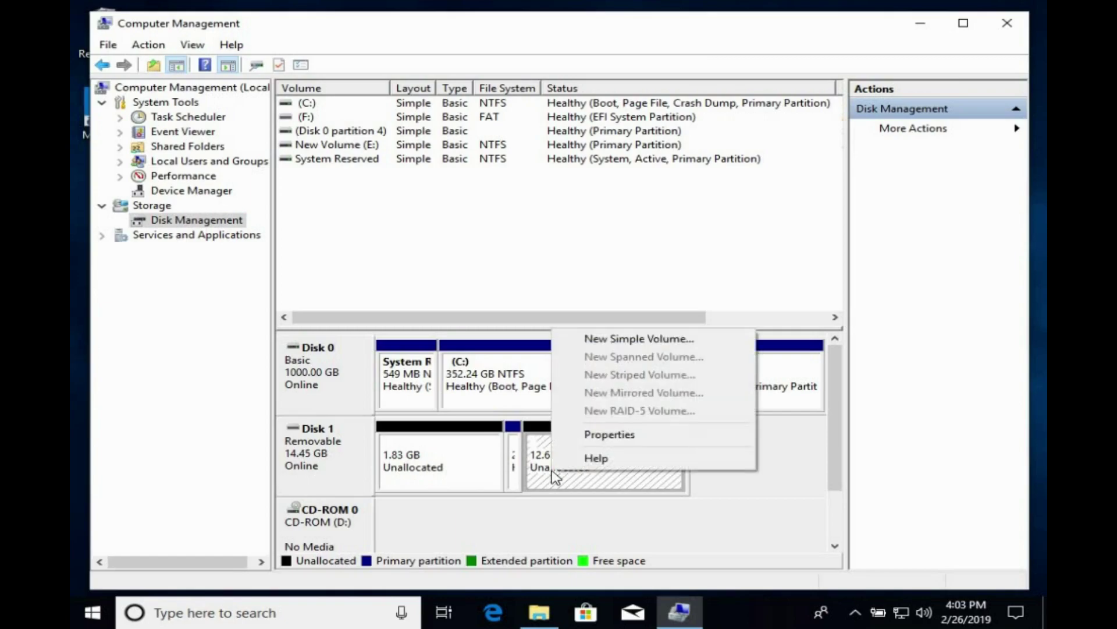
click(555, 476)
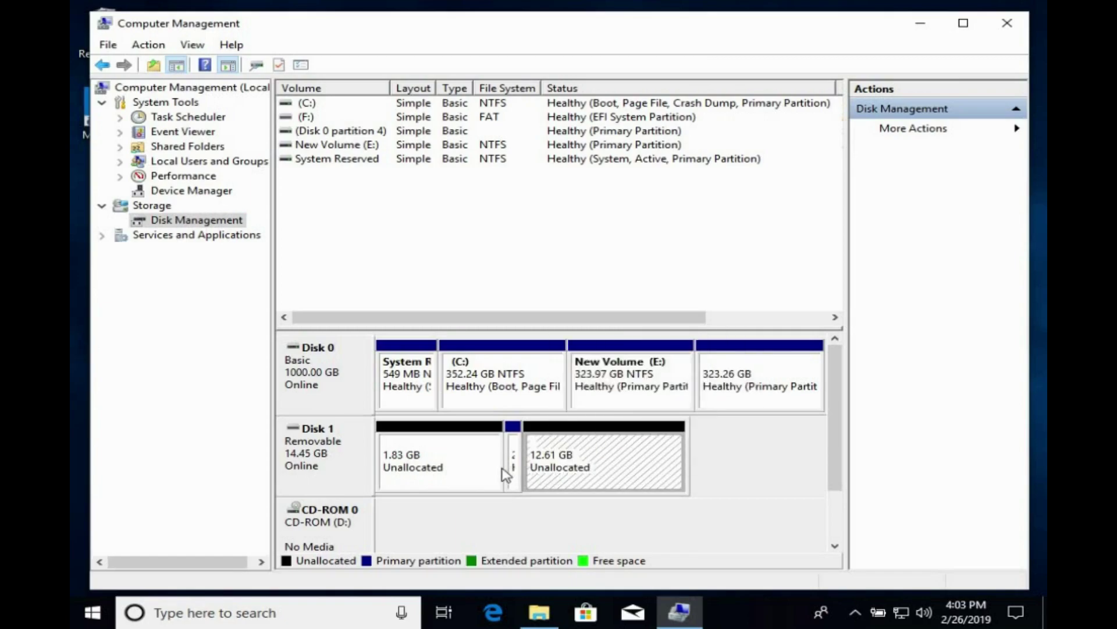
click(443, 472)
right_click(444, 472)
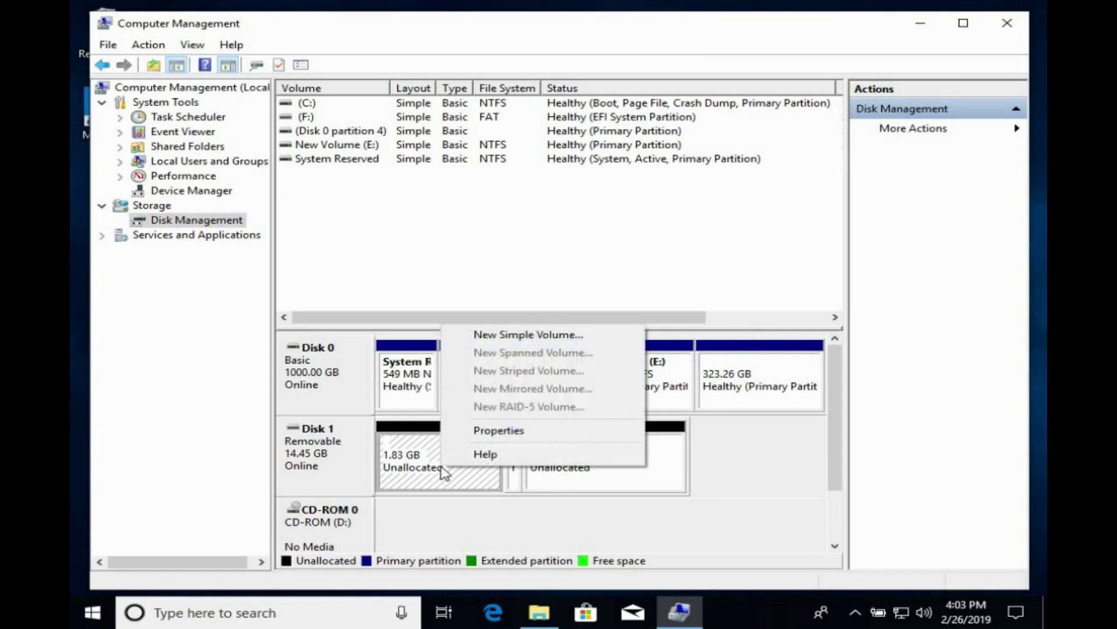
click(443, 472)
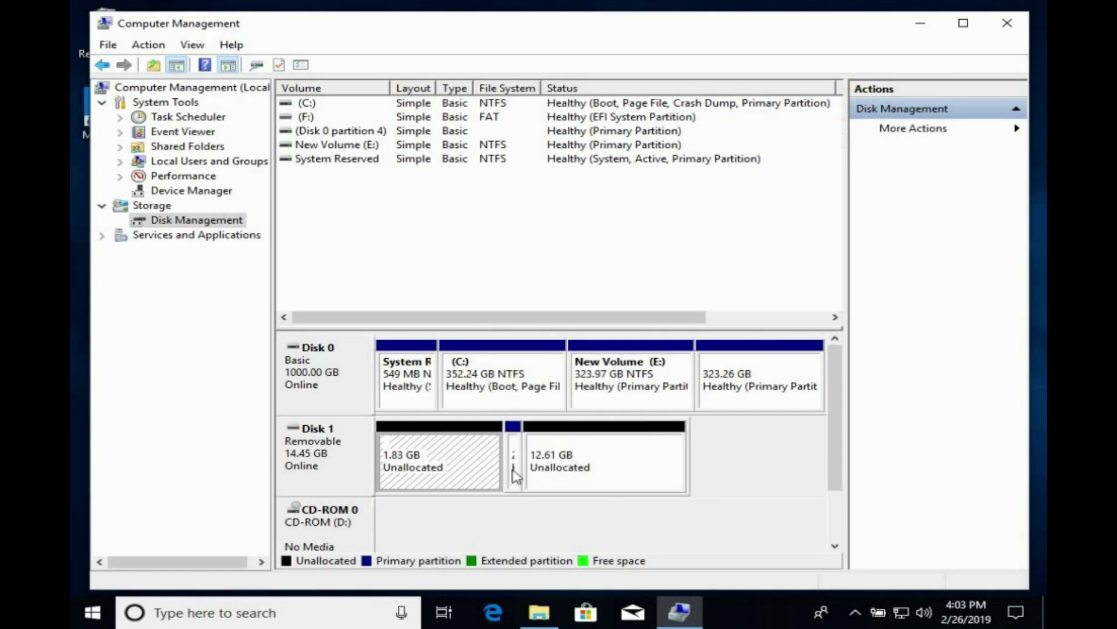
right_click(519, 476)
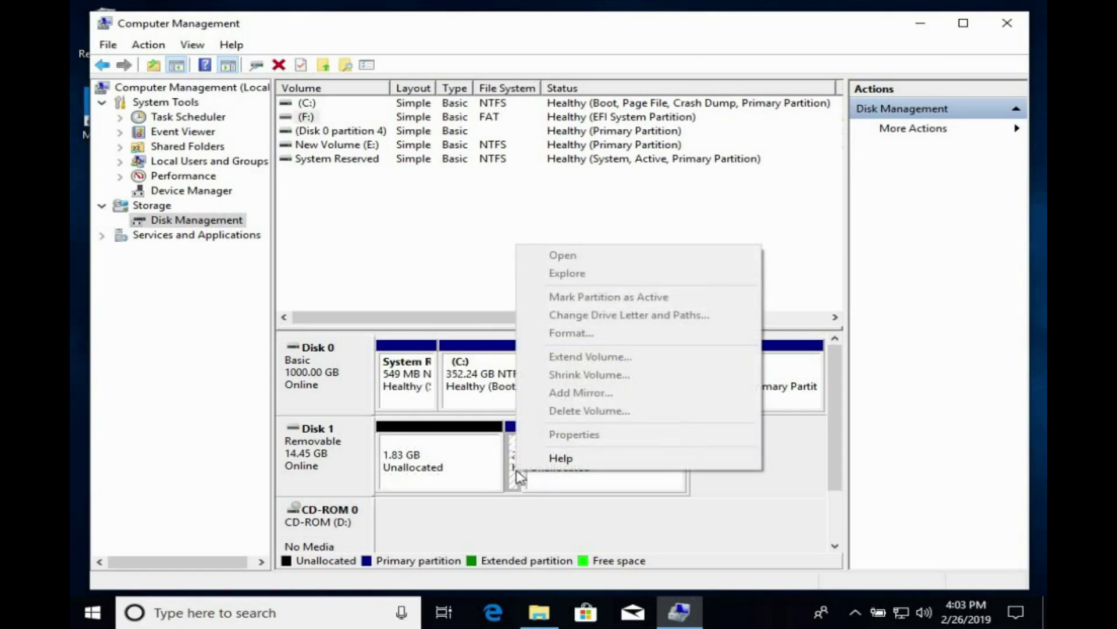
click(459, 478)
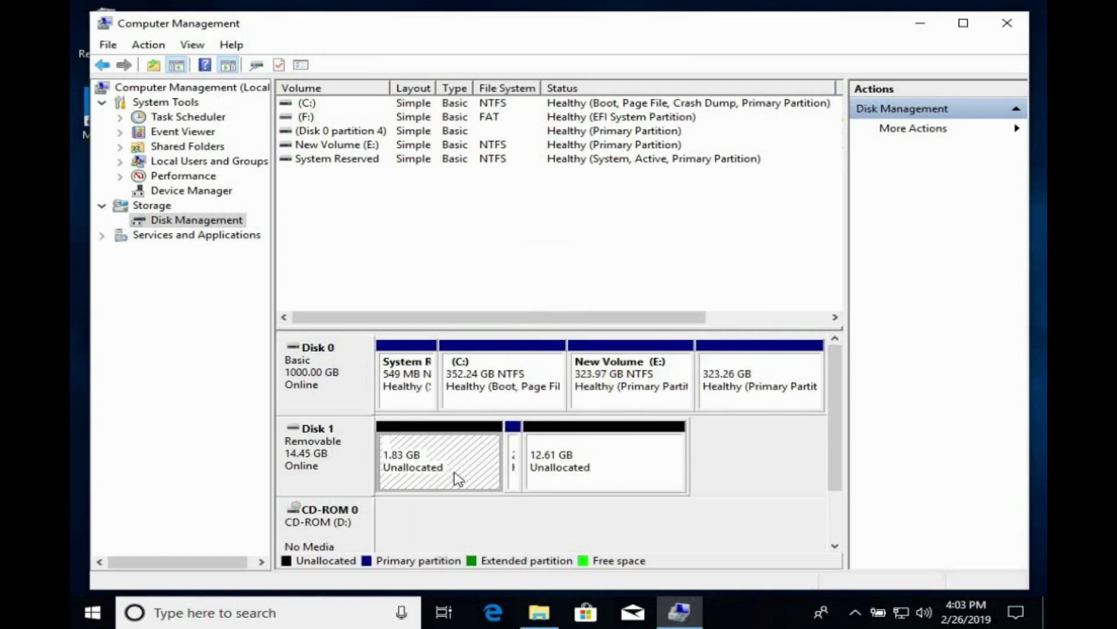
click(332, 462)
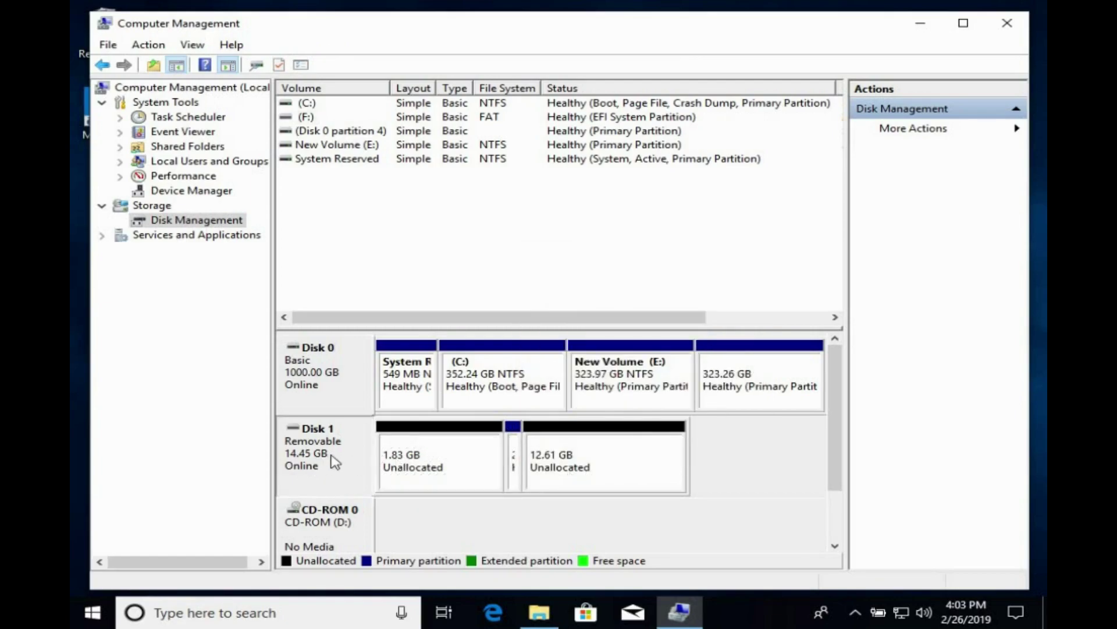
Step: Close Computer Management, eject USB Drive (F:) and close the File Explorer window
click(1003, 28)
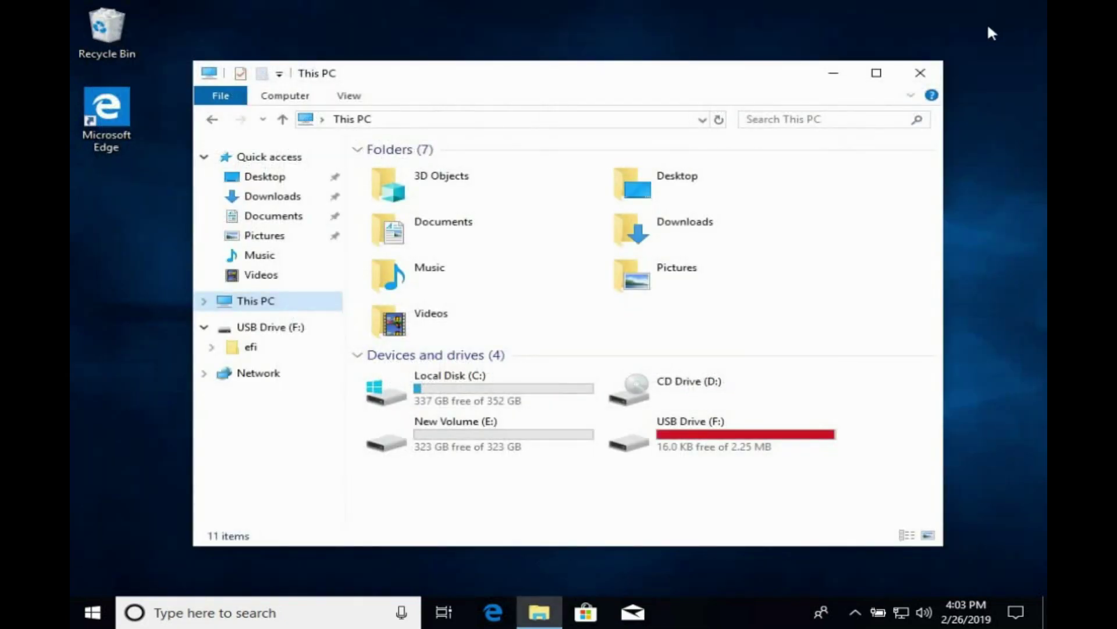
double_click(736, 441)
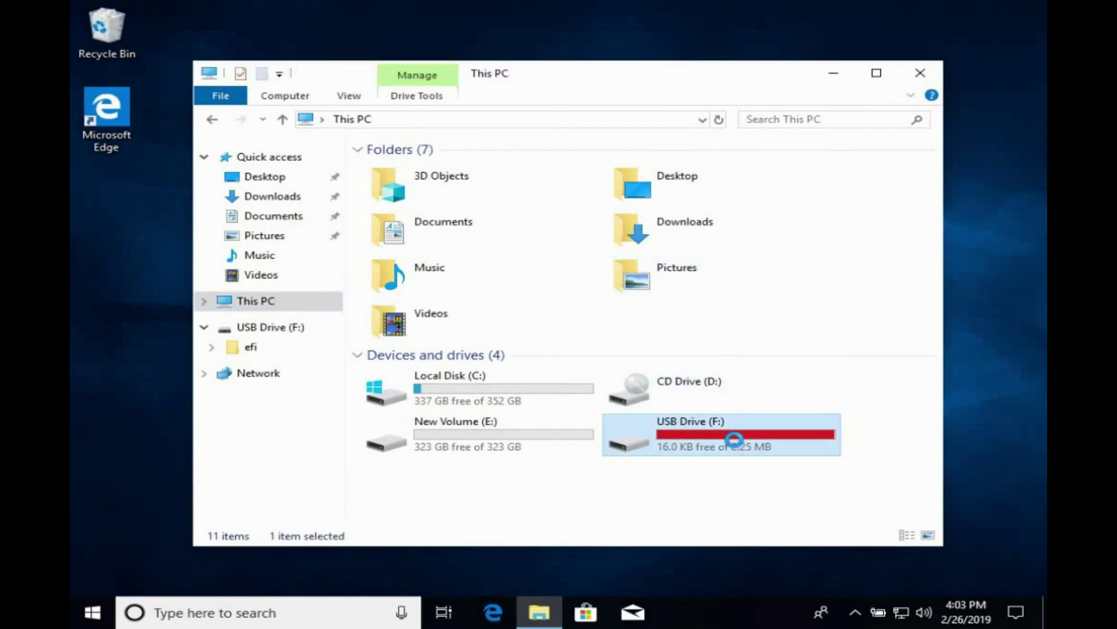
right_click(734, 440)
click(784, 323)
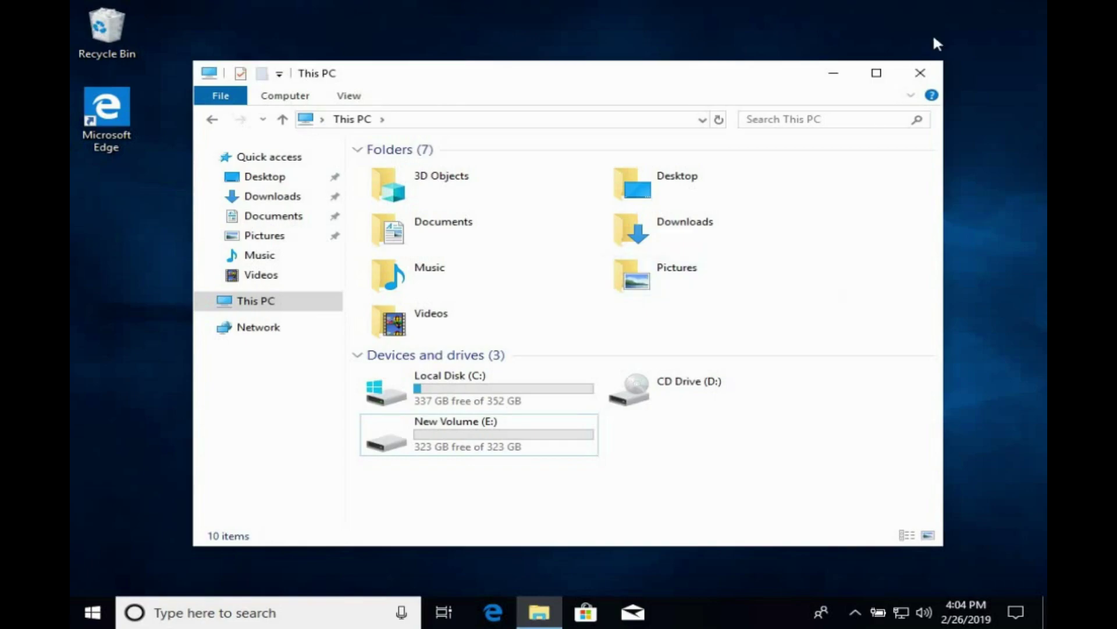
click(922, 73)
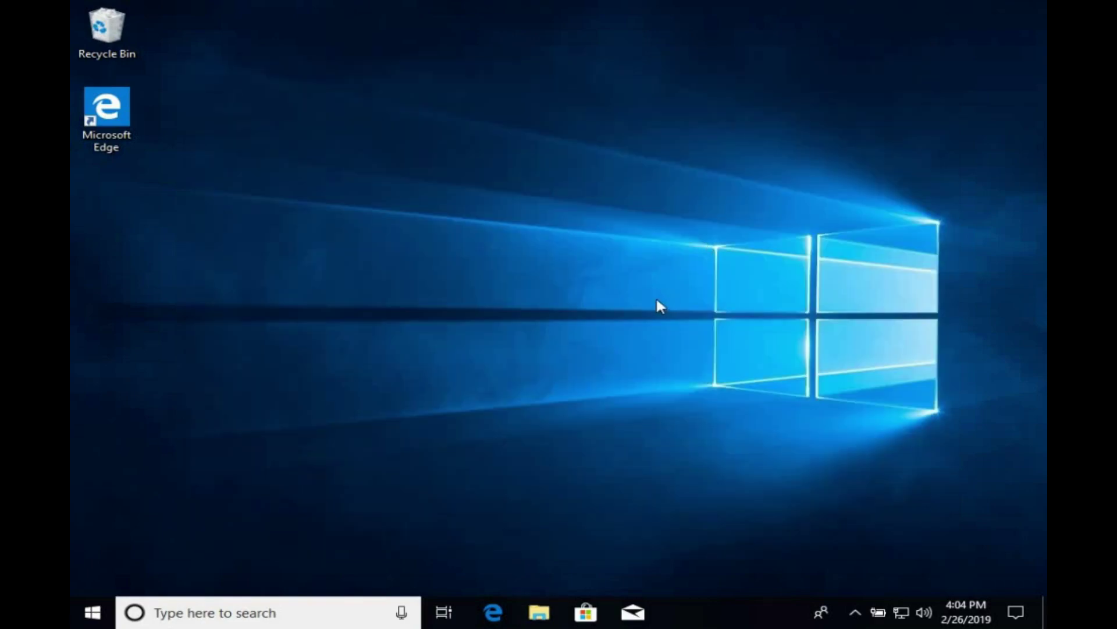
Step: Shut down the Windows computer
click(92, 611)
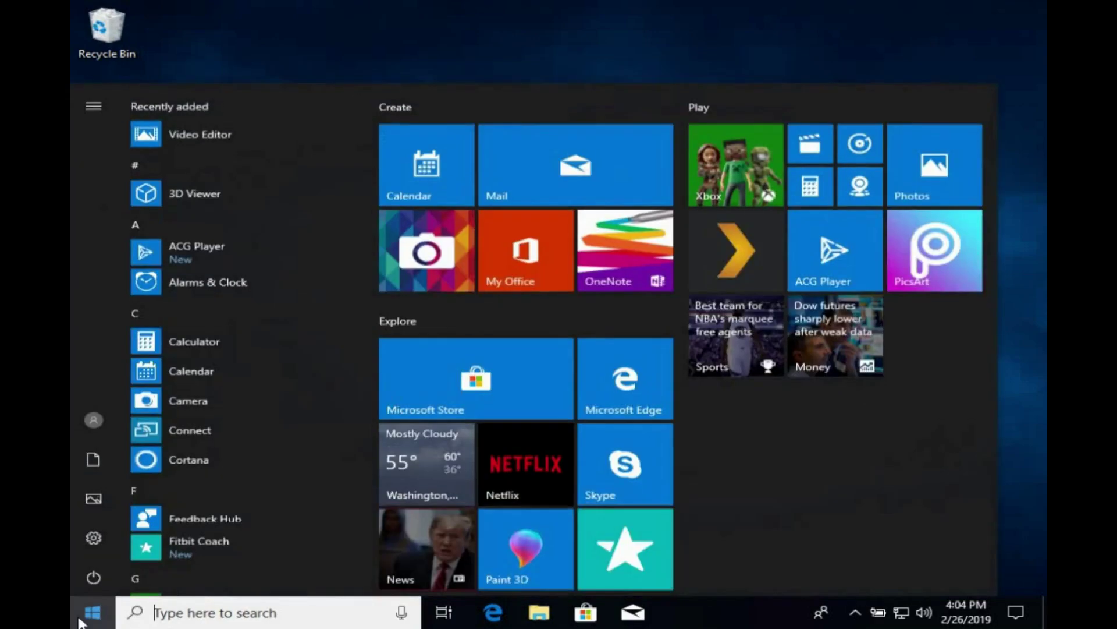
click(93, 575)
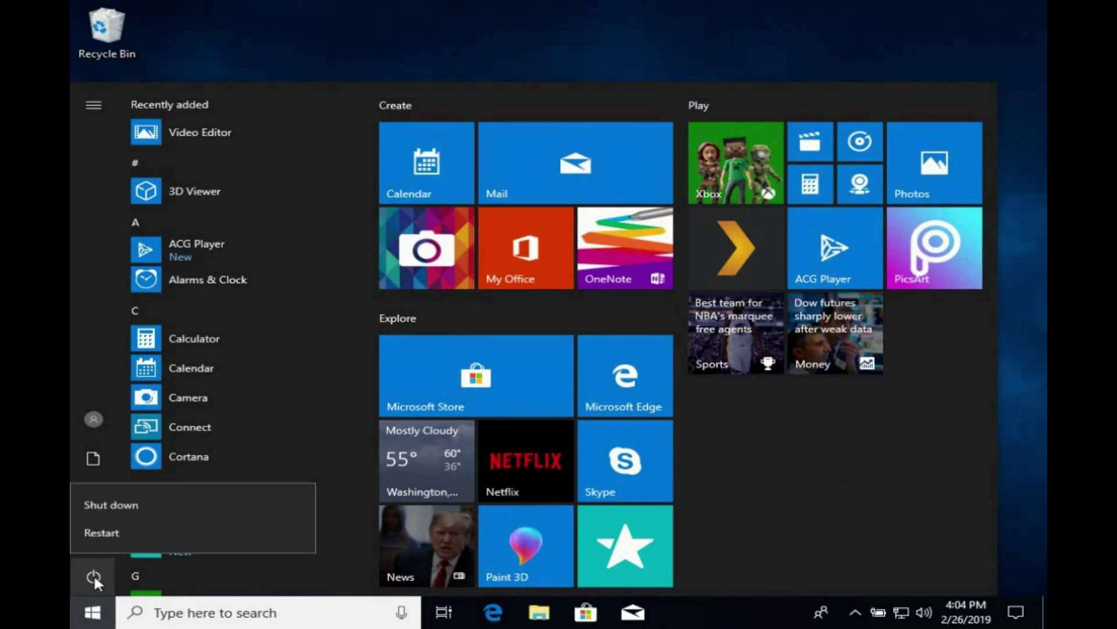
click(109, 506)
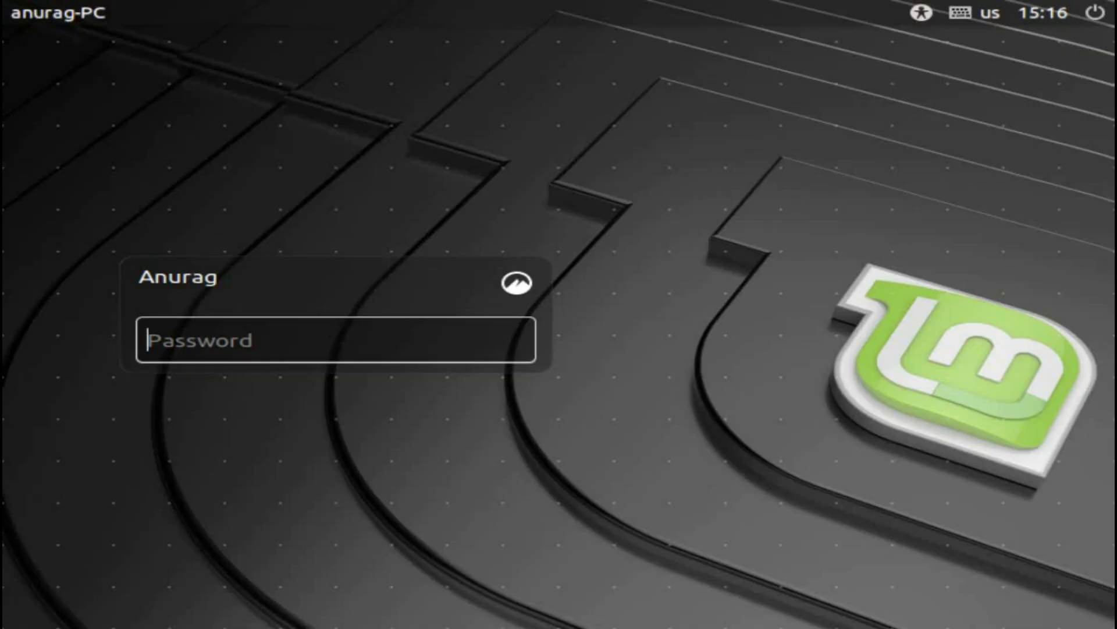
Step: Log in to Linux Mint with the account password and dismiss the inserted-medium prompt without launching an application
text(****)
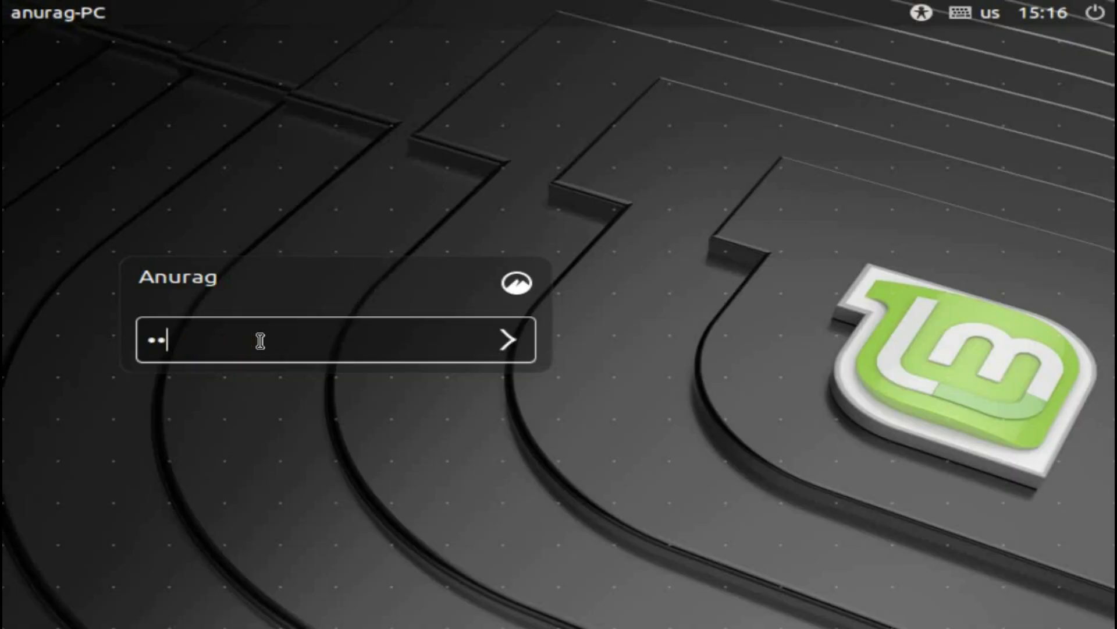
key(Return)
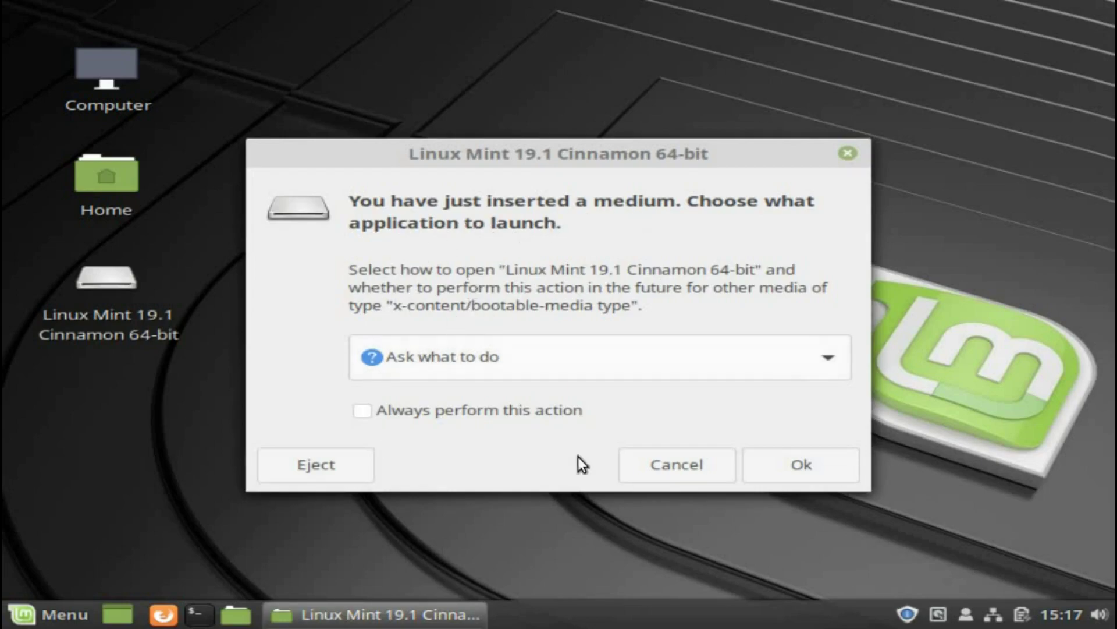
click(674, 469)
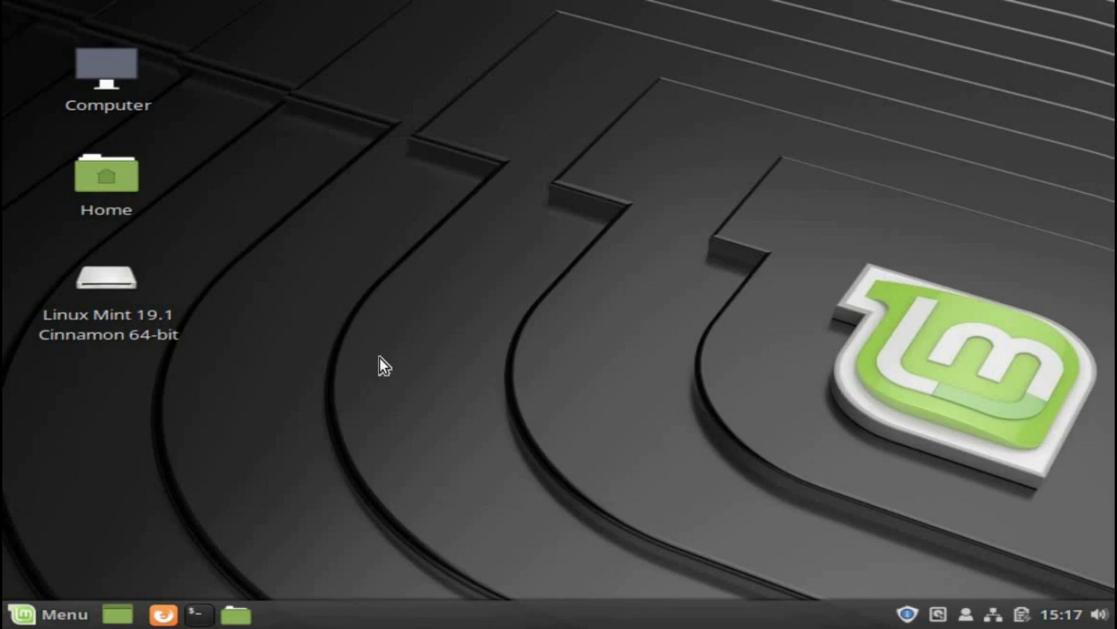
Step: Examine the files on the Linux Mint 19.1 Cinnamon 64-bit drive and close its window
click(139, 334)
click(196, 340)
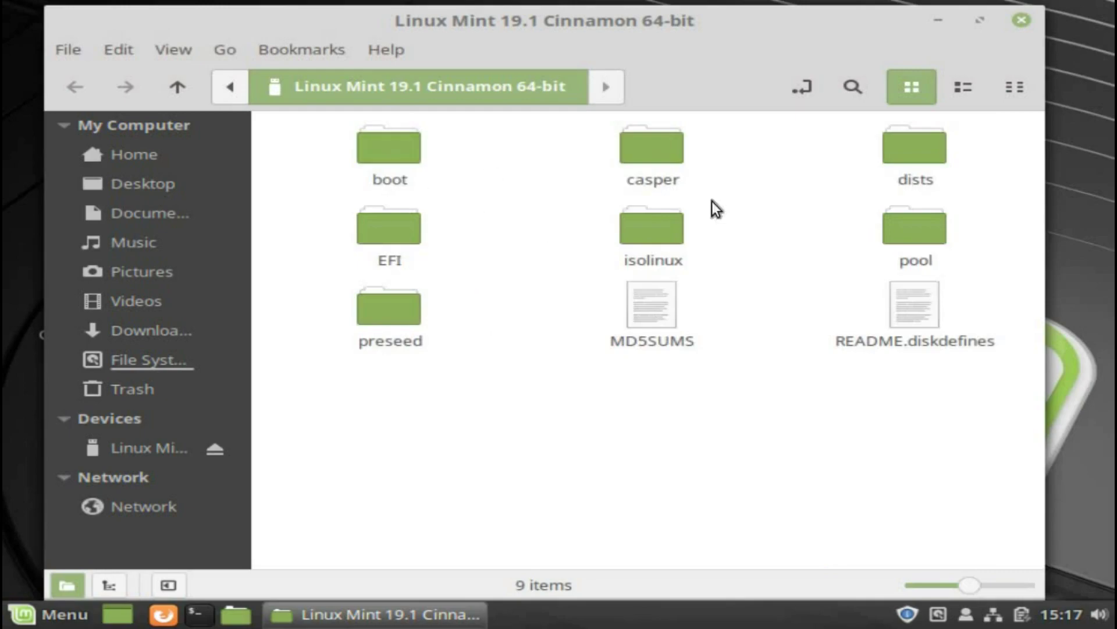
click(1026, 20)
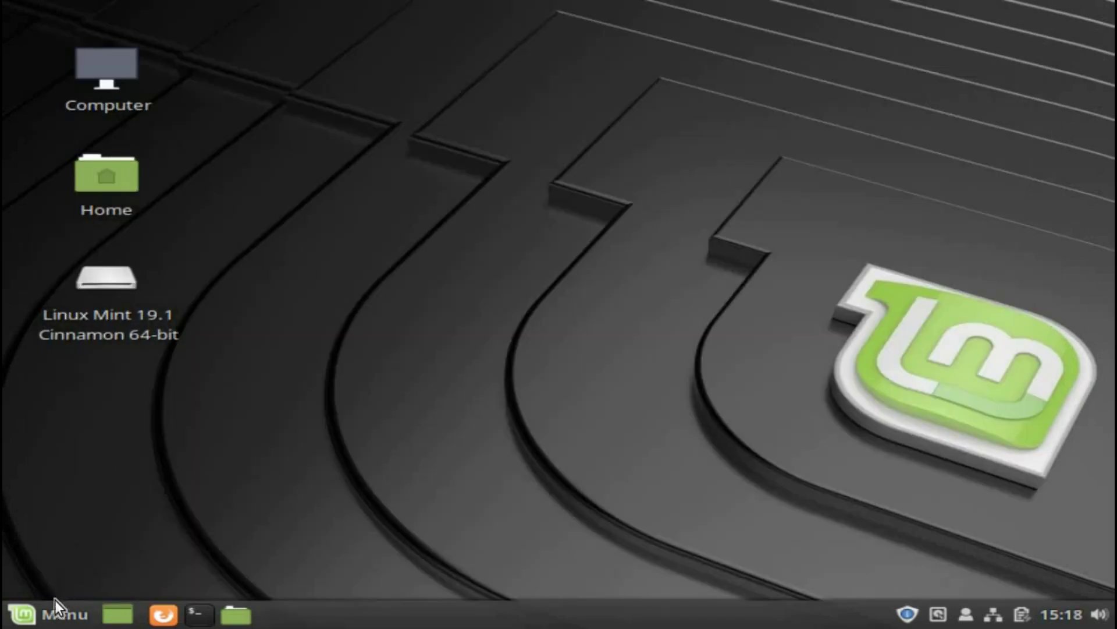
Step: Search the applications for "disk" and launch the Disks utility
click(53, 616)
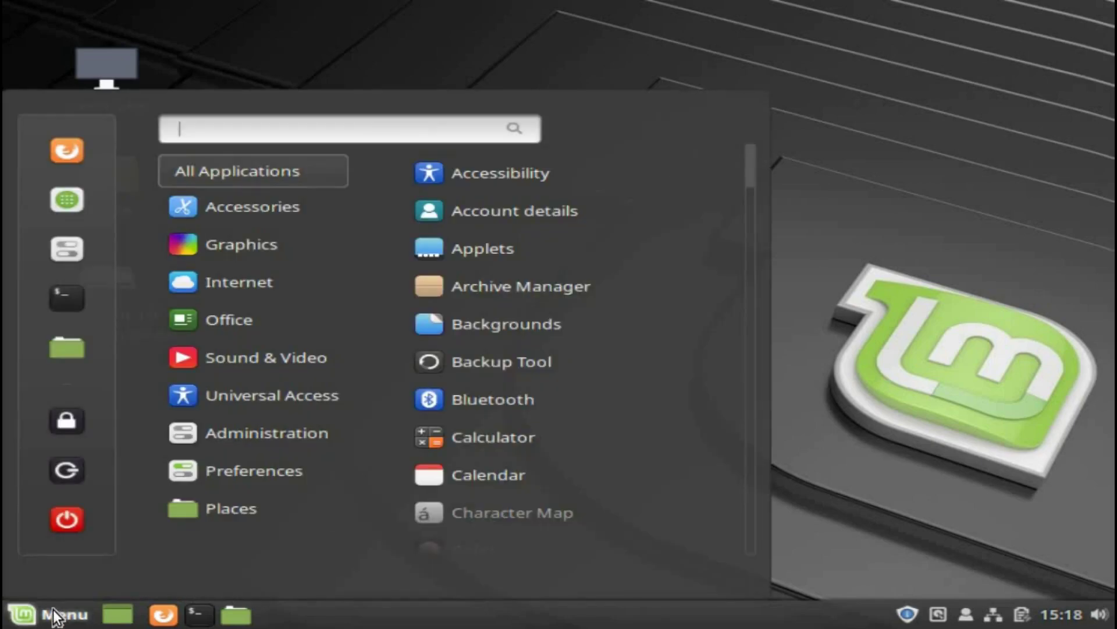
text(disk)
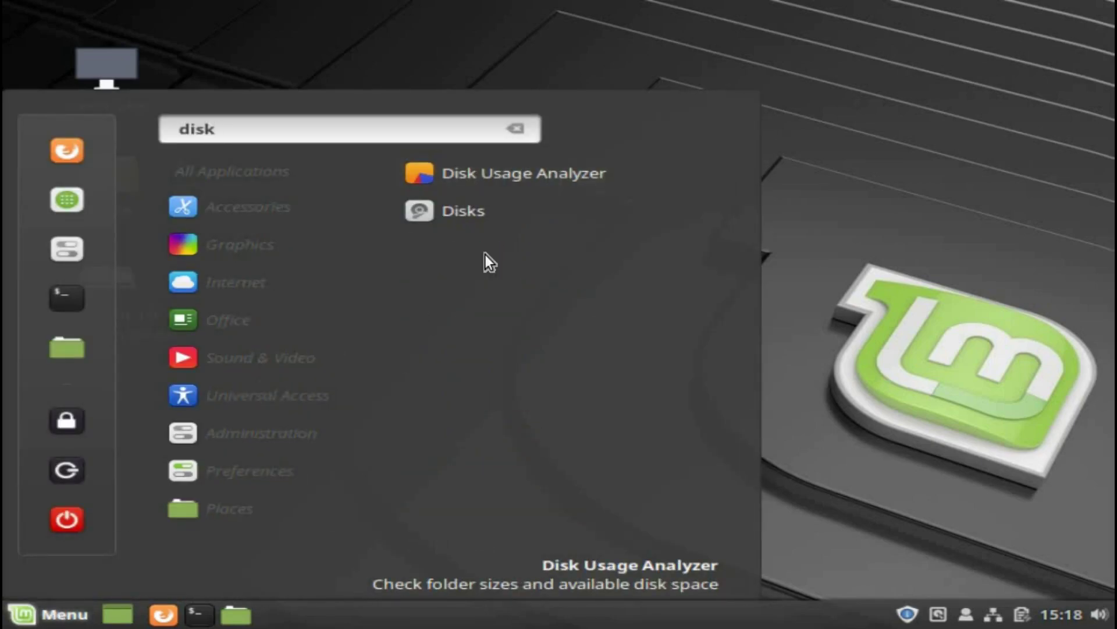
click(459, 213)
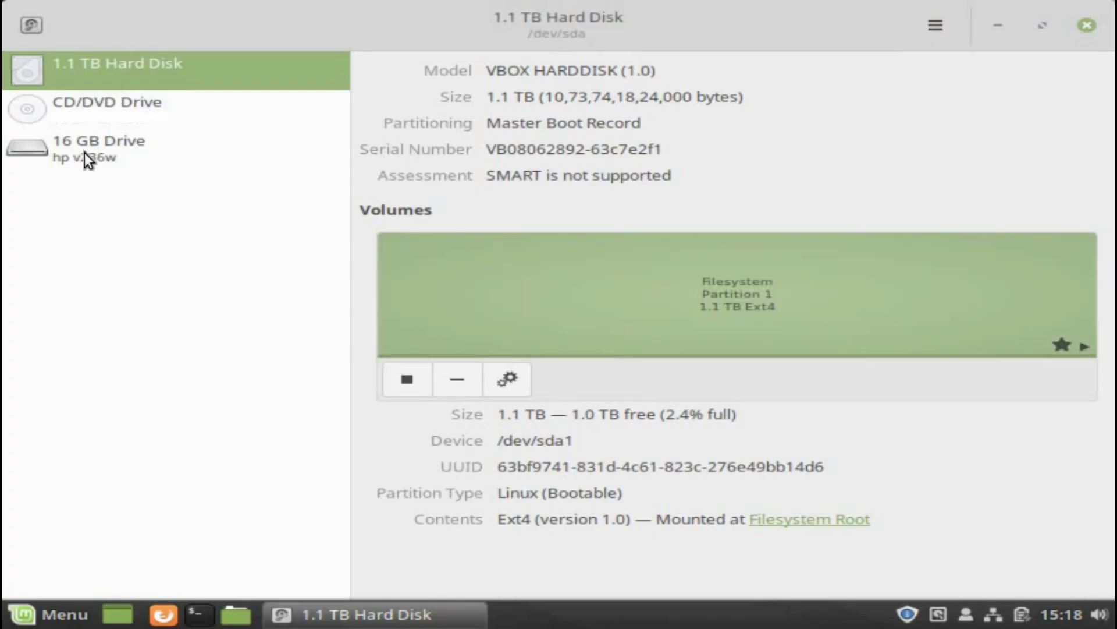
Step: Inspect the volumes on the 16 GB drive and delete its 2.4 MB FAT Partition 2
click(97, 153)
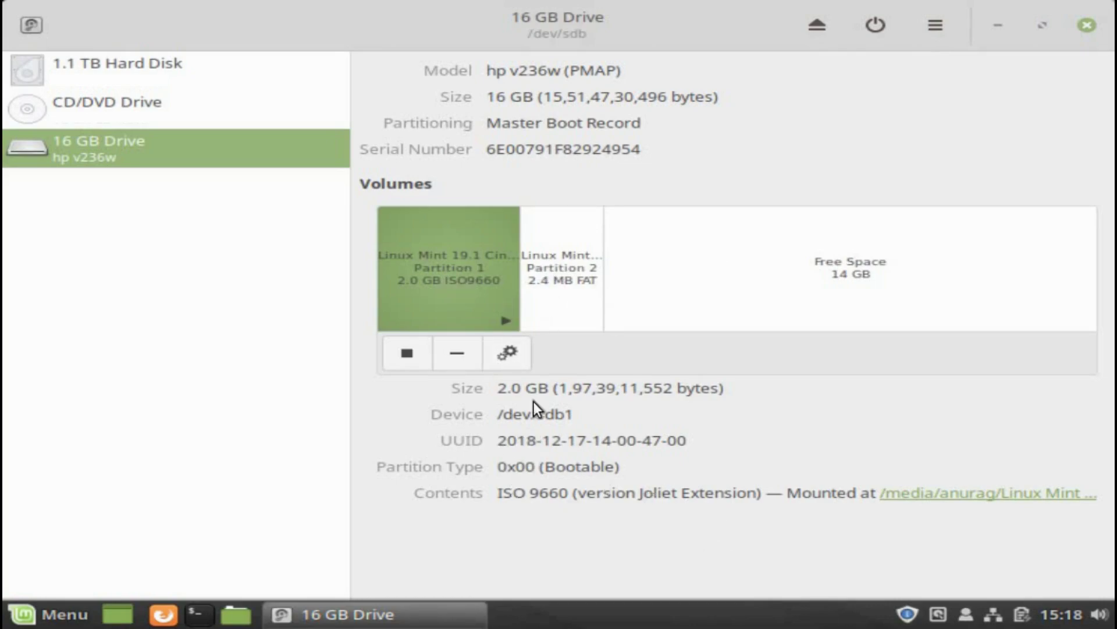
click(559, 282)
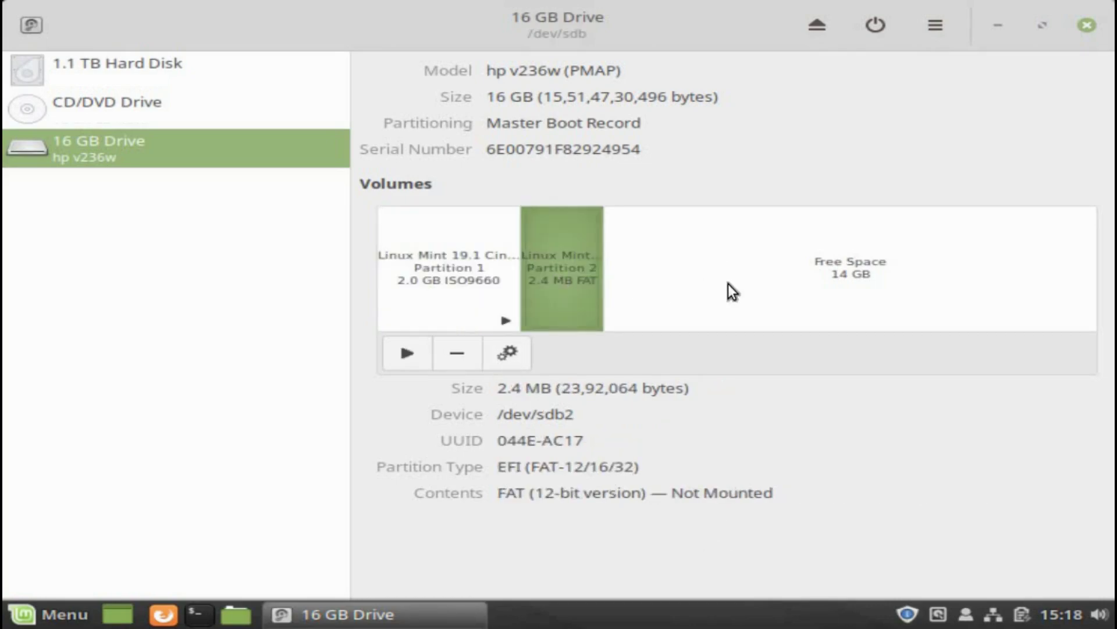
click(729, 284)
click(553, 285)
click(488, 278)
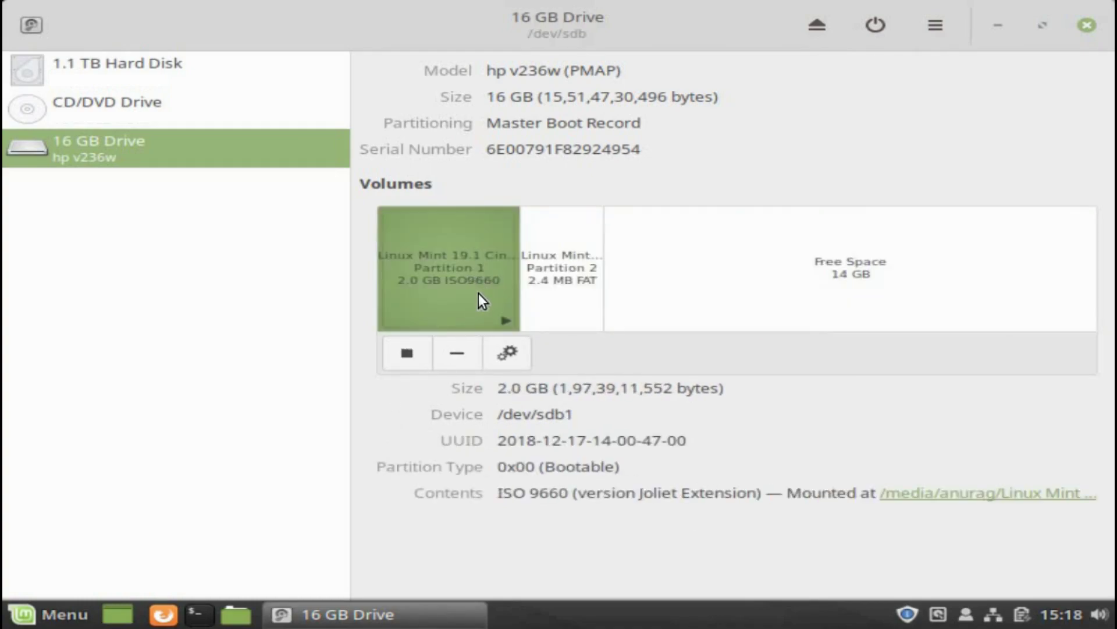
click(582, 265)
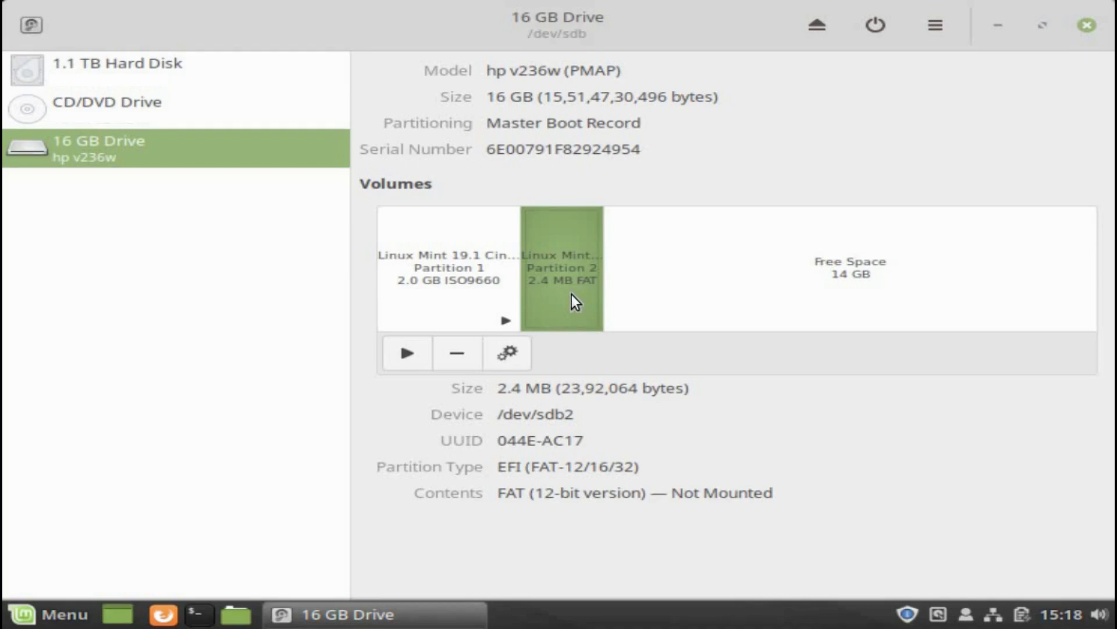
click(457, 354)
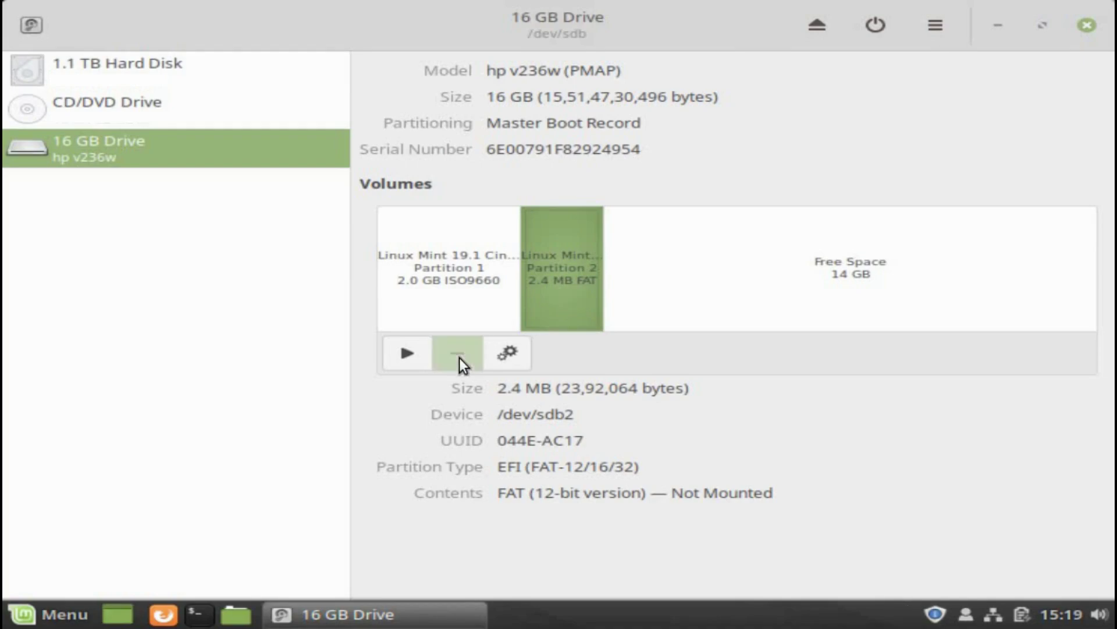
click(748, 466)
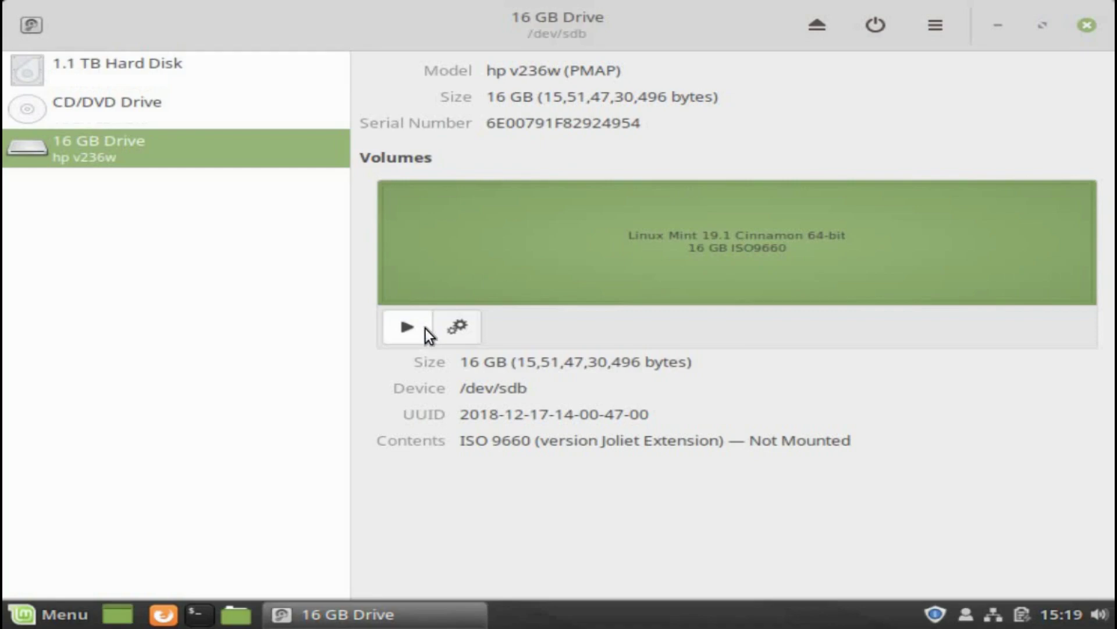
Step: Format the 16 GB drive's volume as FAT for all systems and devices, named "My Drive", without erasing existing data
click(460, 327)
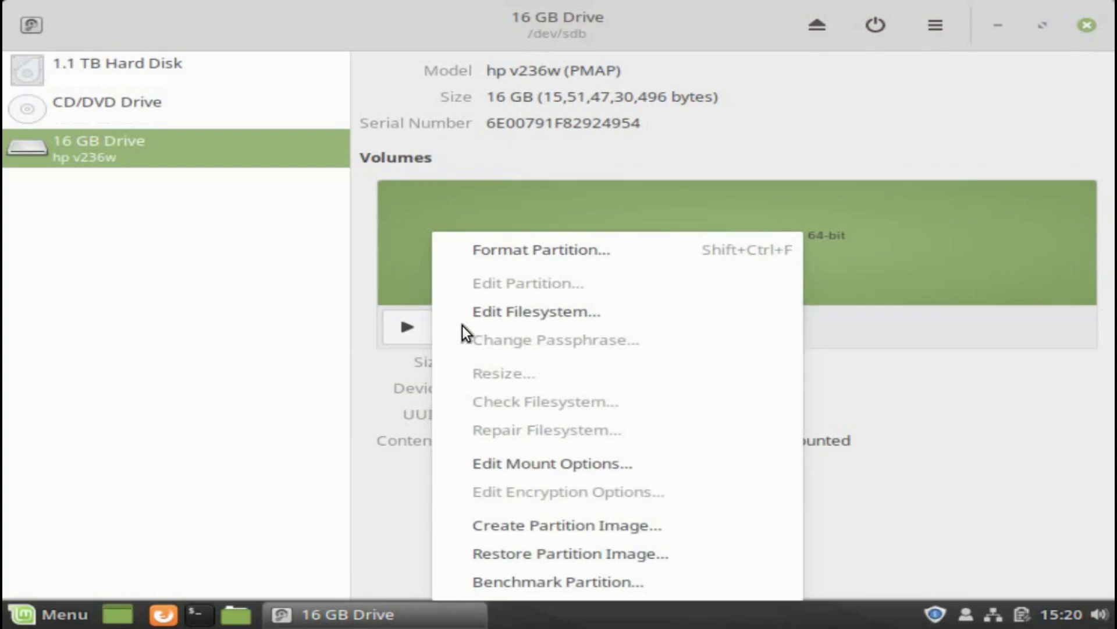
click(505, 255)
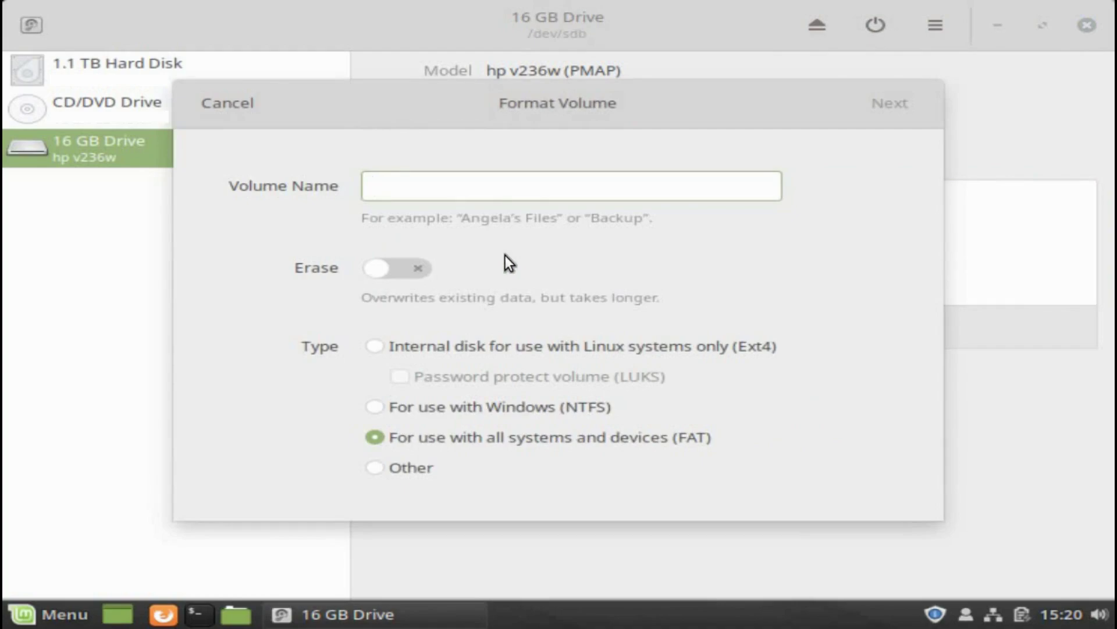
text(My Drive)
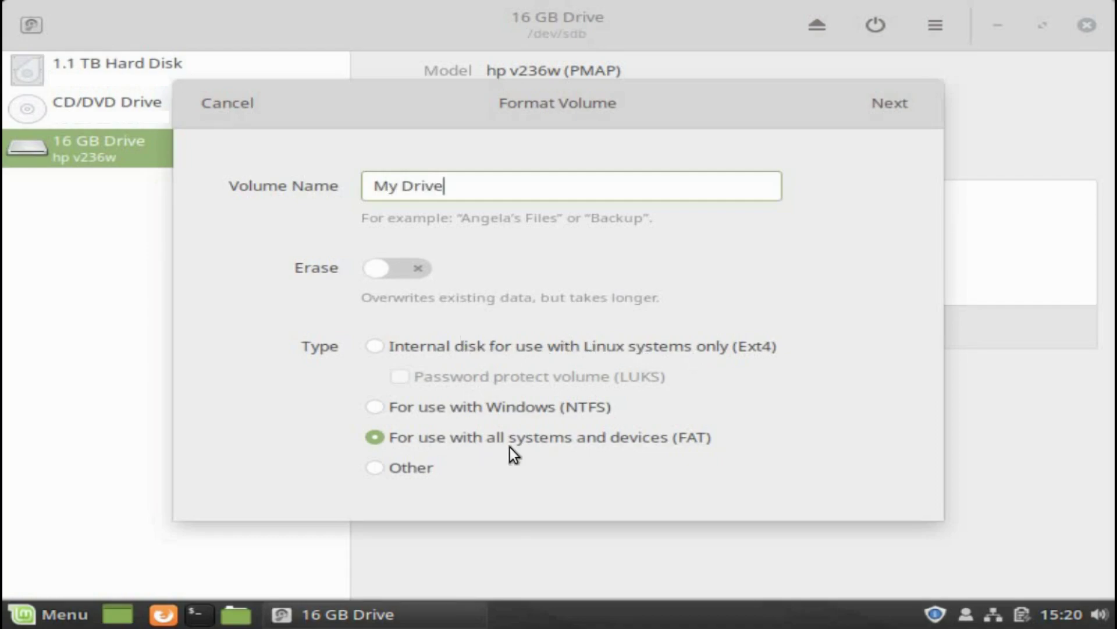
click(374, 407)
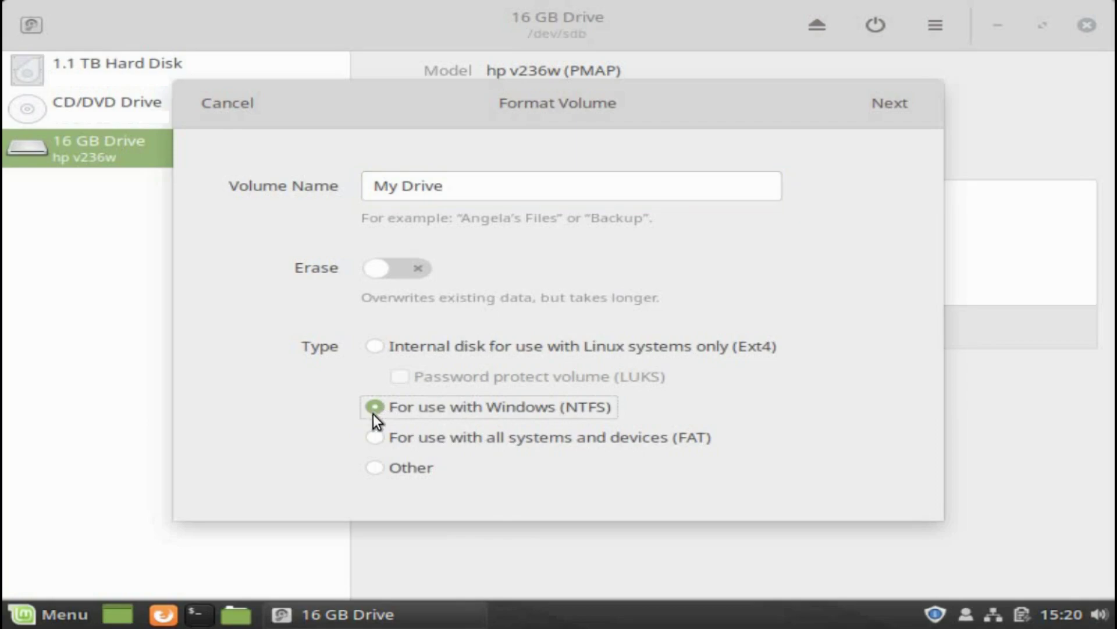
click(376, 440)
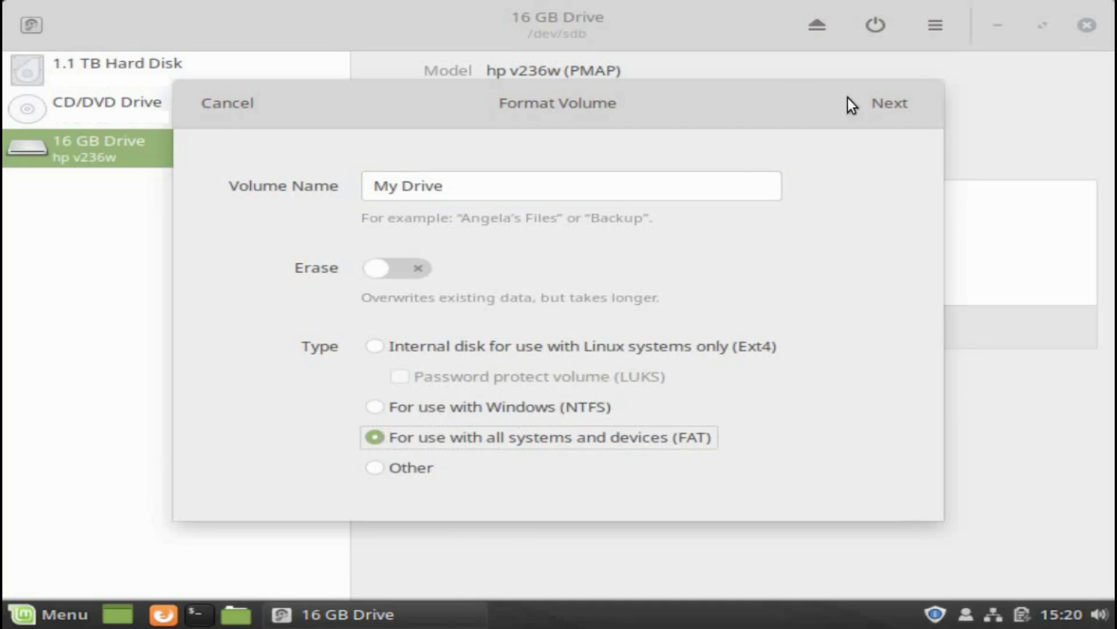
click(890, 104)
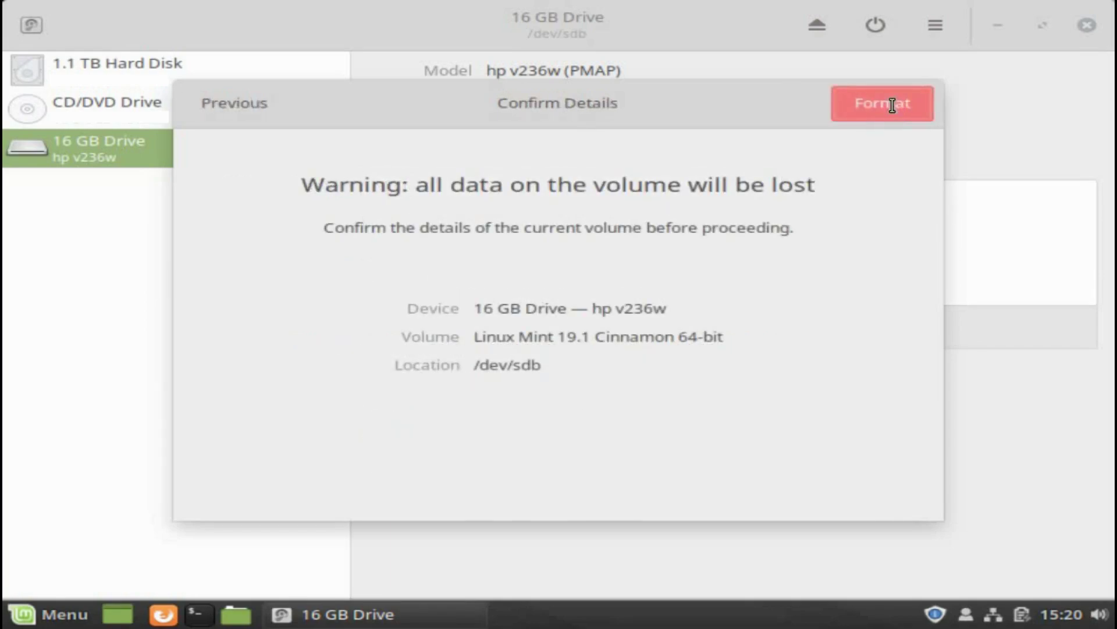
click(890, 104)
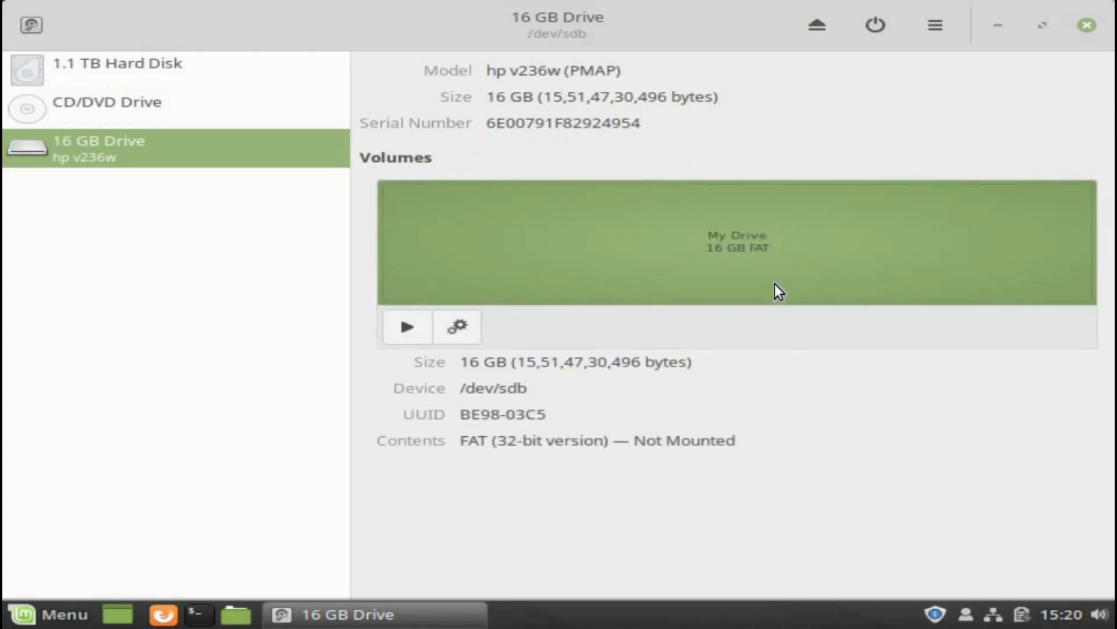
Step: Mount the newly formatted My Drive volume and eject it from its file window
click(406, 327)
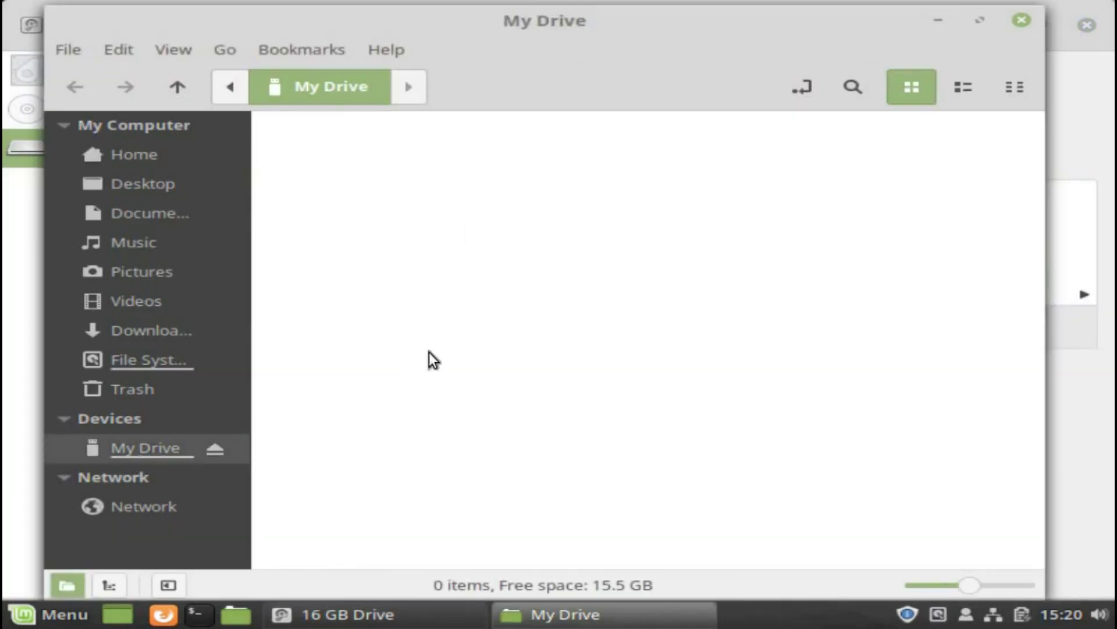
right_click(448, 315)
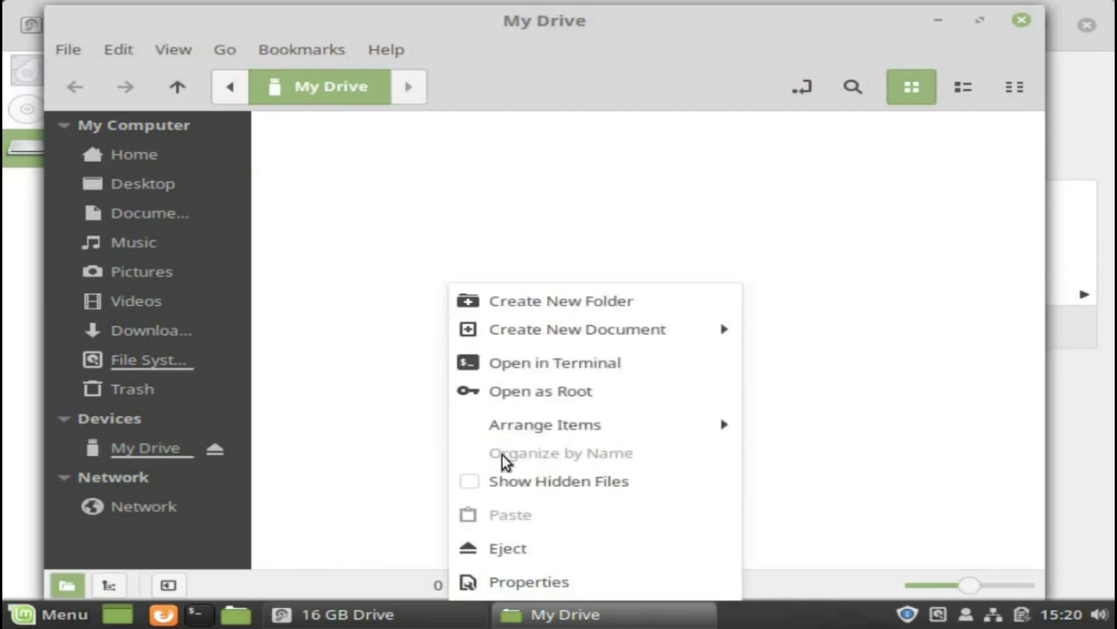
click(524, 547)
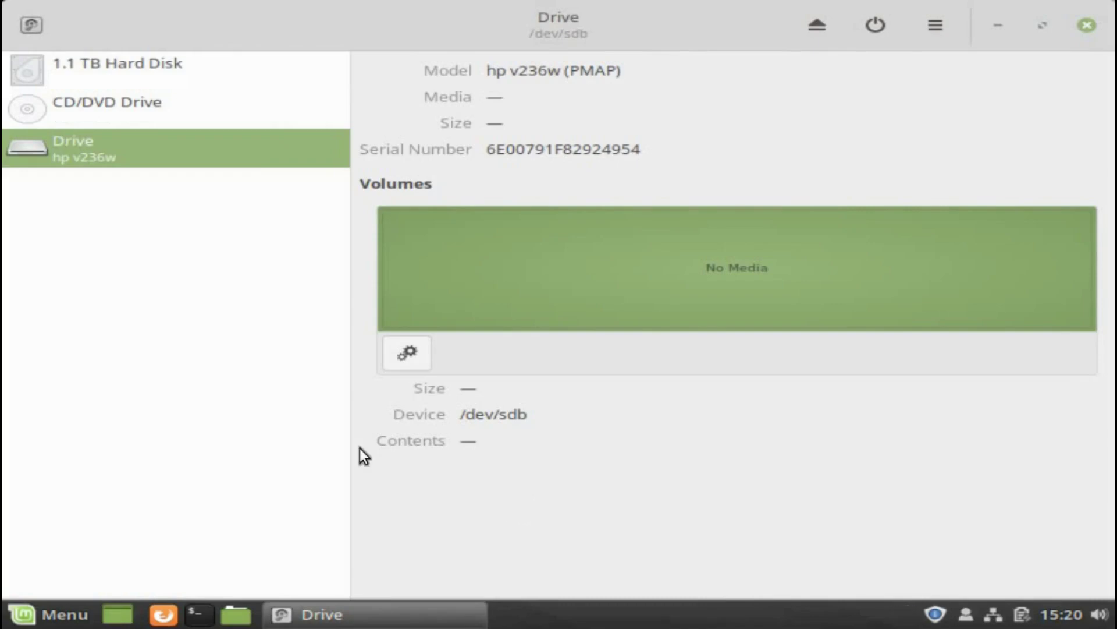
Step: Close the Disks utility and shut down the Linux Mint system
click(1087, 26)
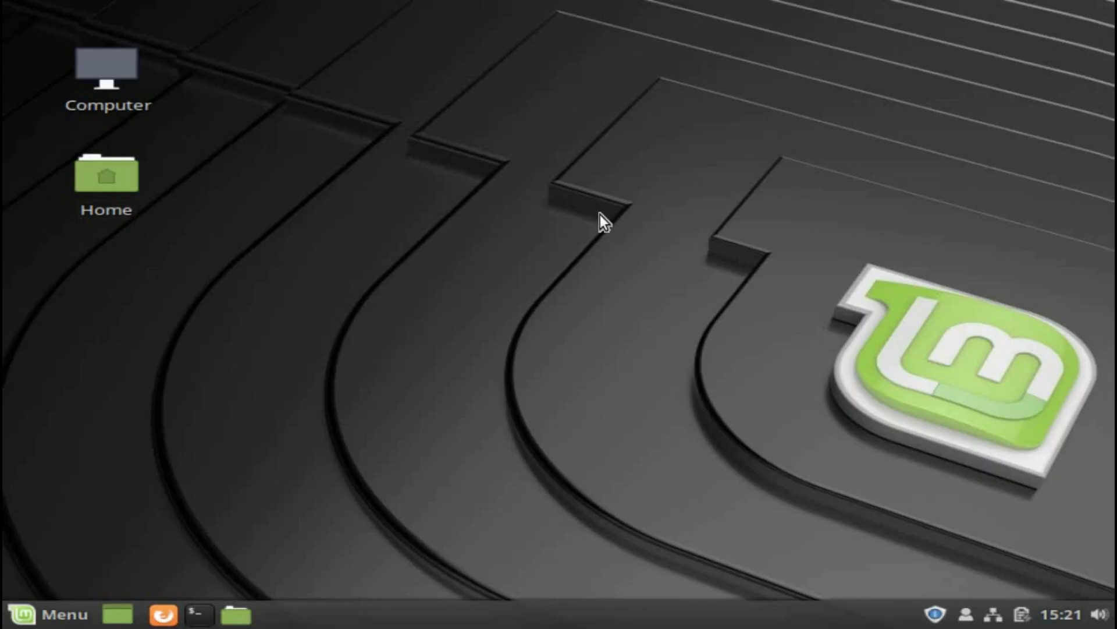
click(23, 611)
click(65, 517)
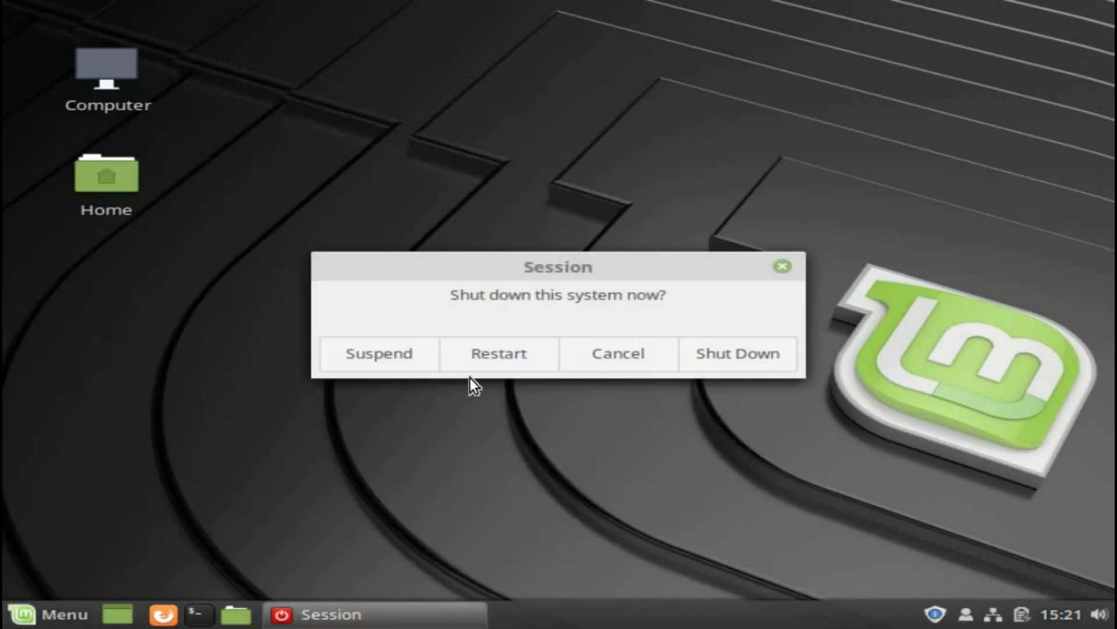
click(727, 354)
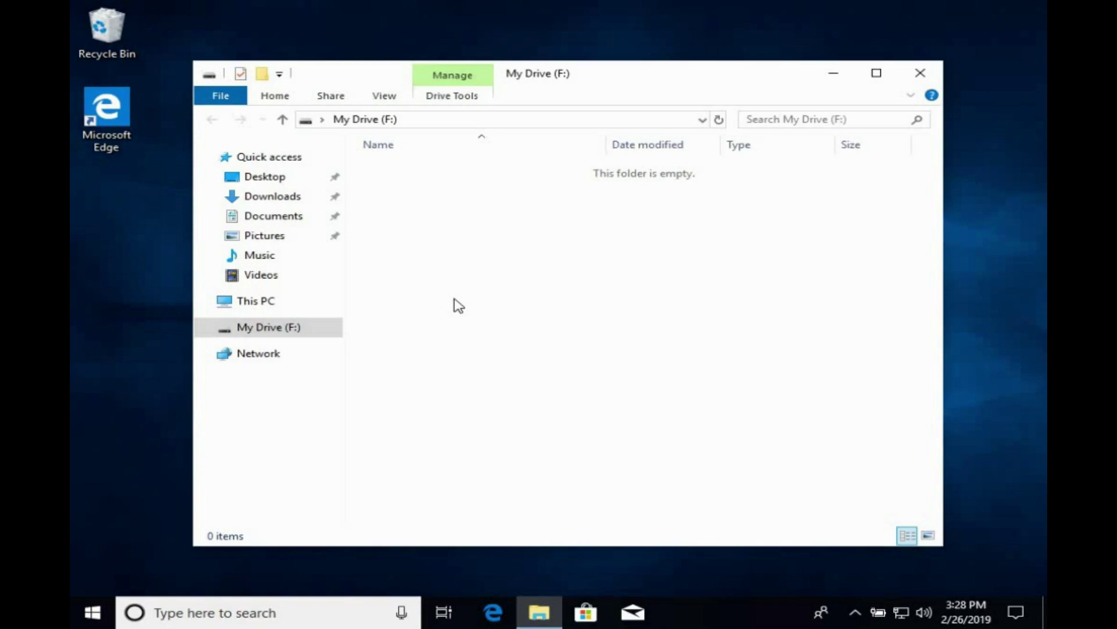
Step: Check the properties of My Drive (F:) in Windows File Explorer and eject the drive
right_click(545, 324)
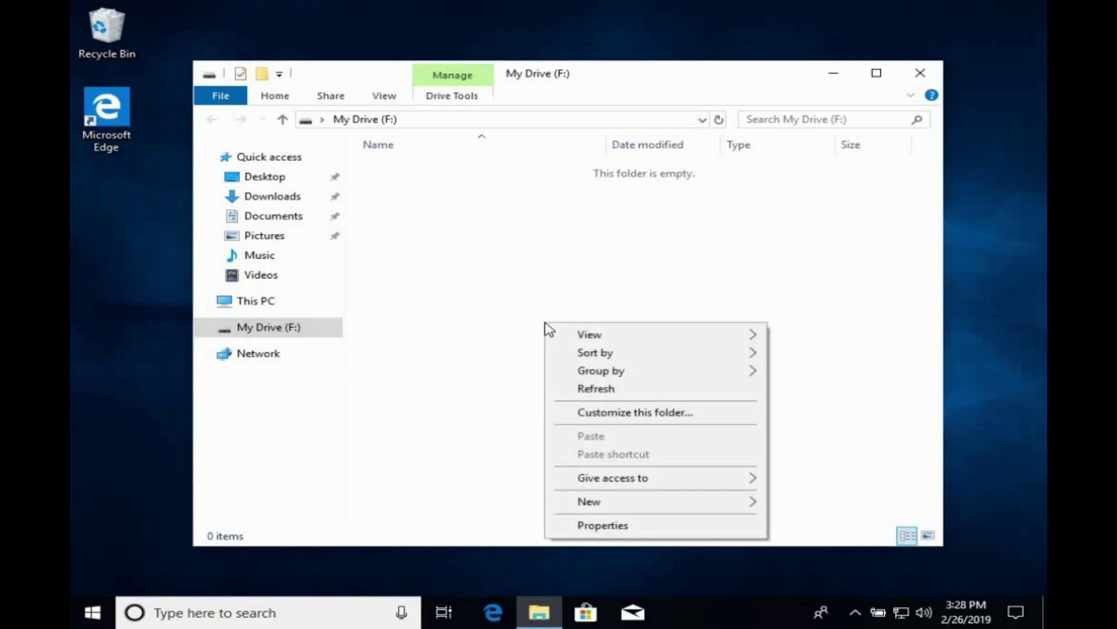
click(660, 534)
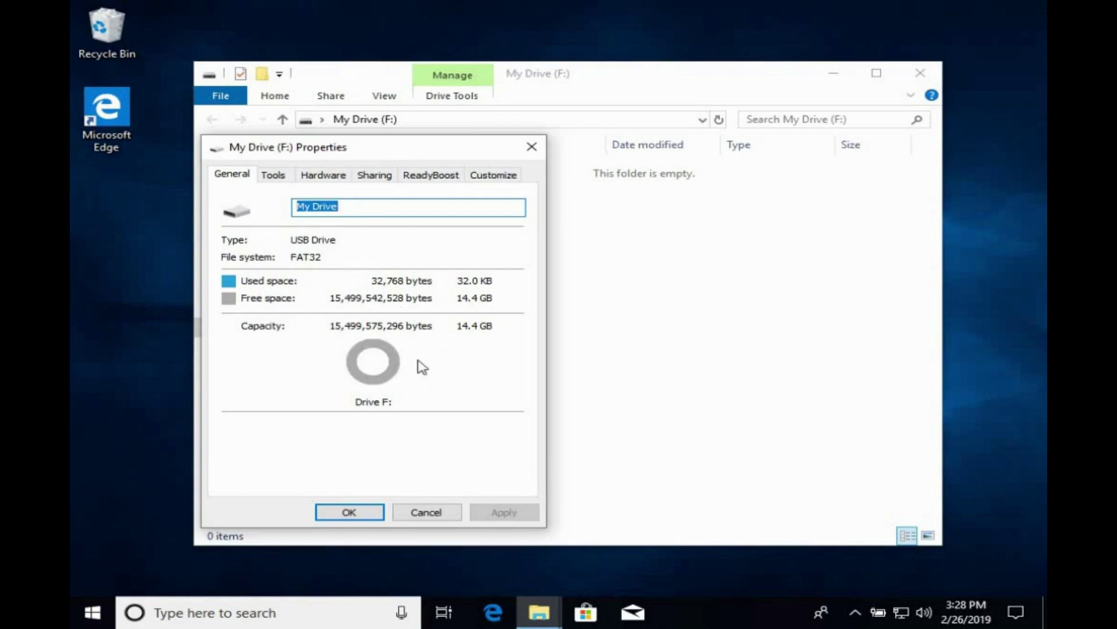
click(347, 513)
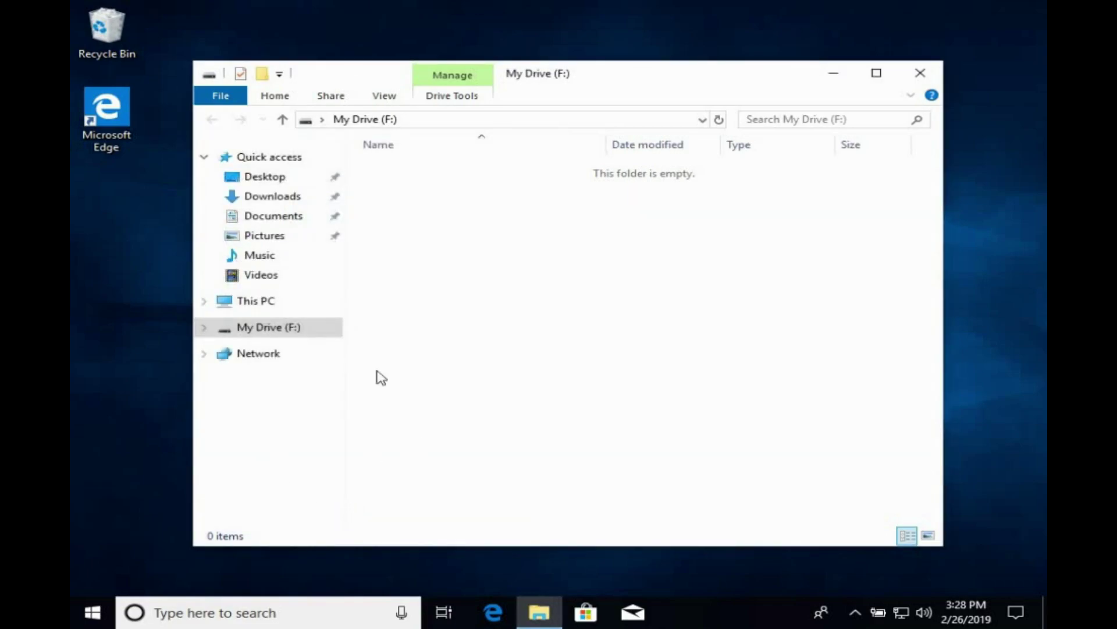
right_click(265, 329)
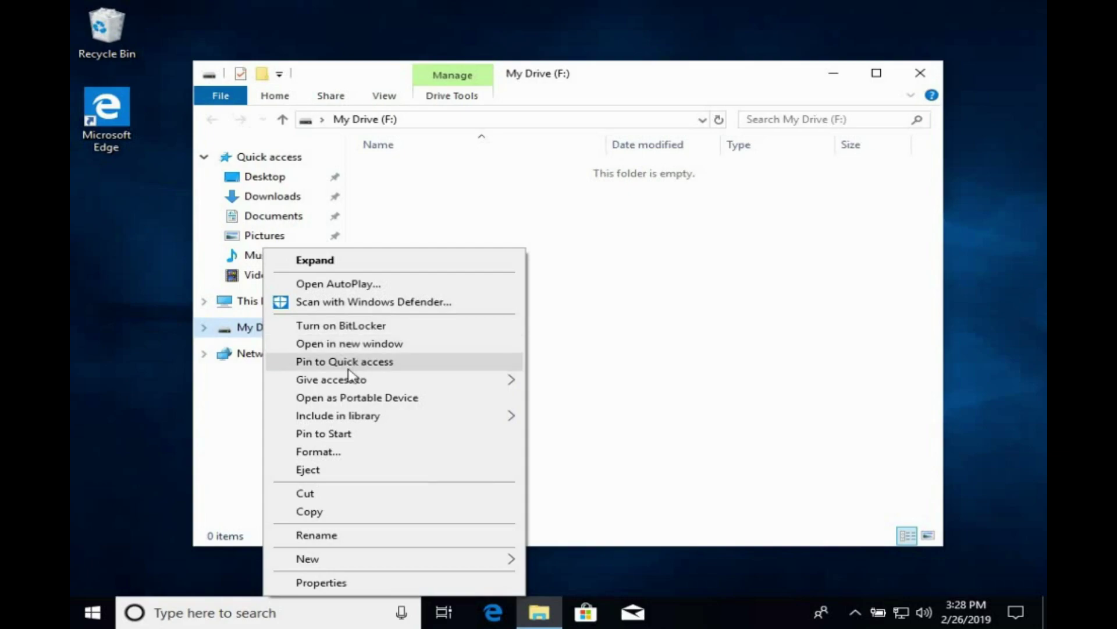
click(348, 471)
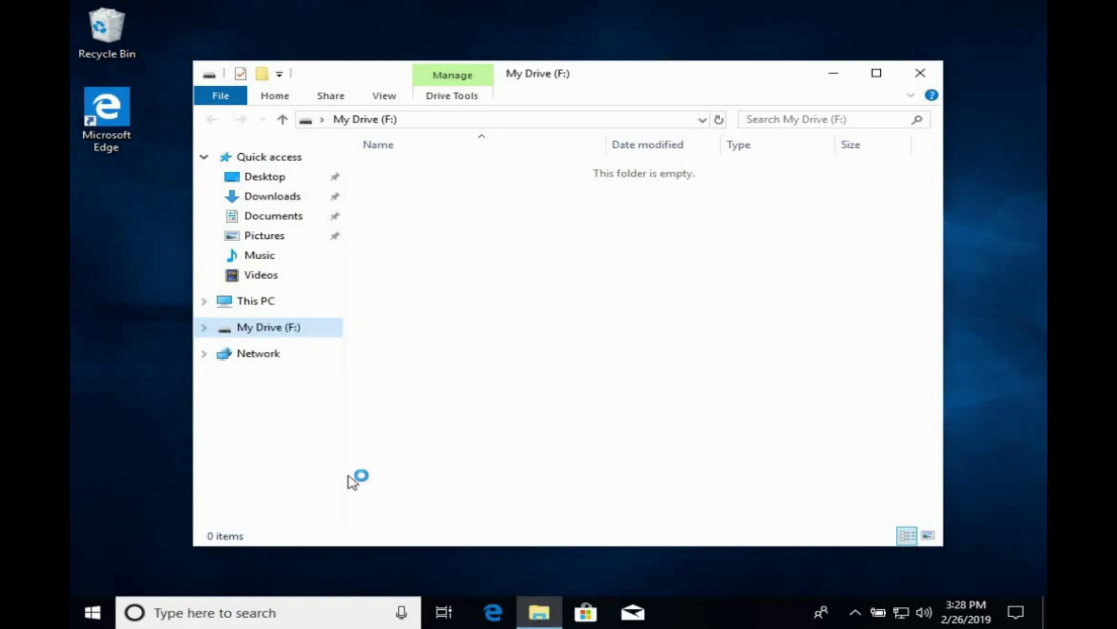